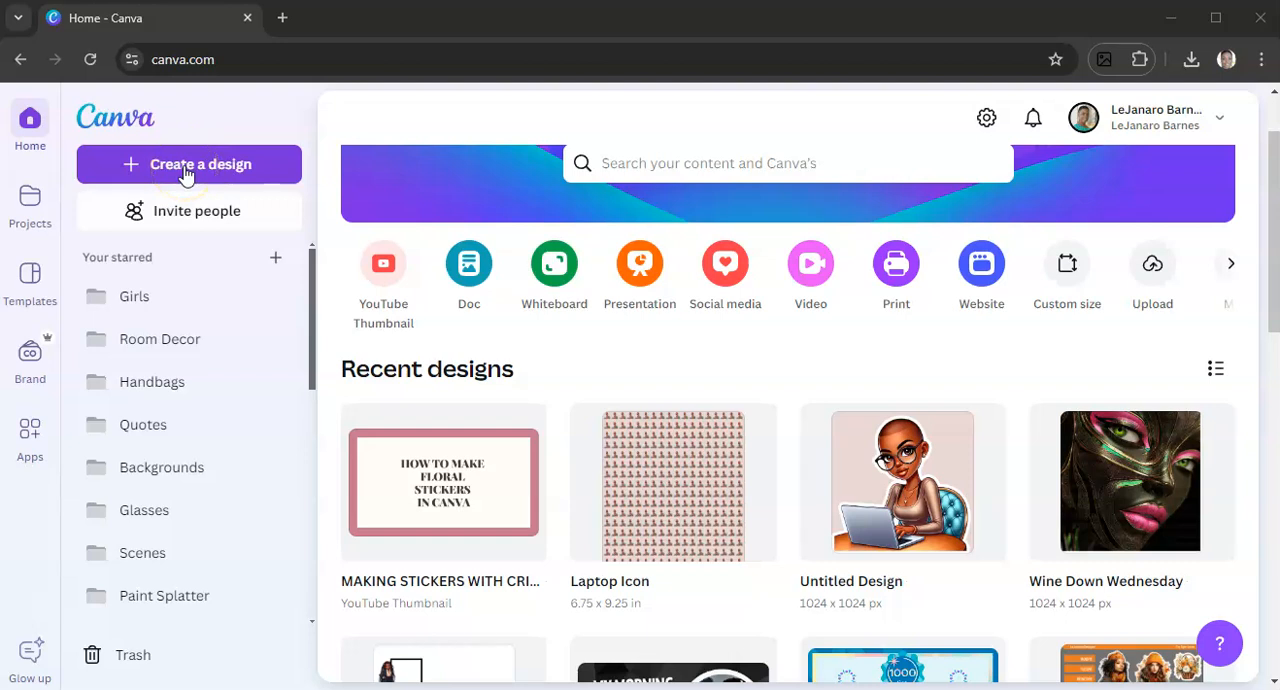
# Create a new blank design with a custom size of 1024 × 1024 px
pyautogui.click(185, 170)
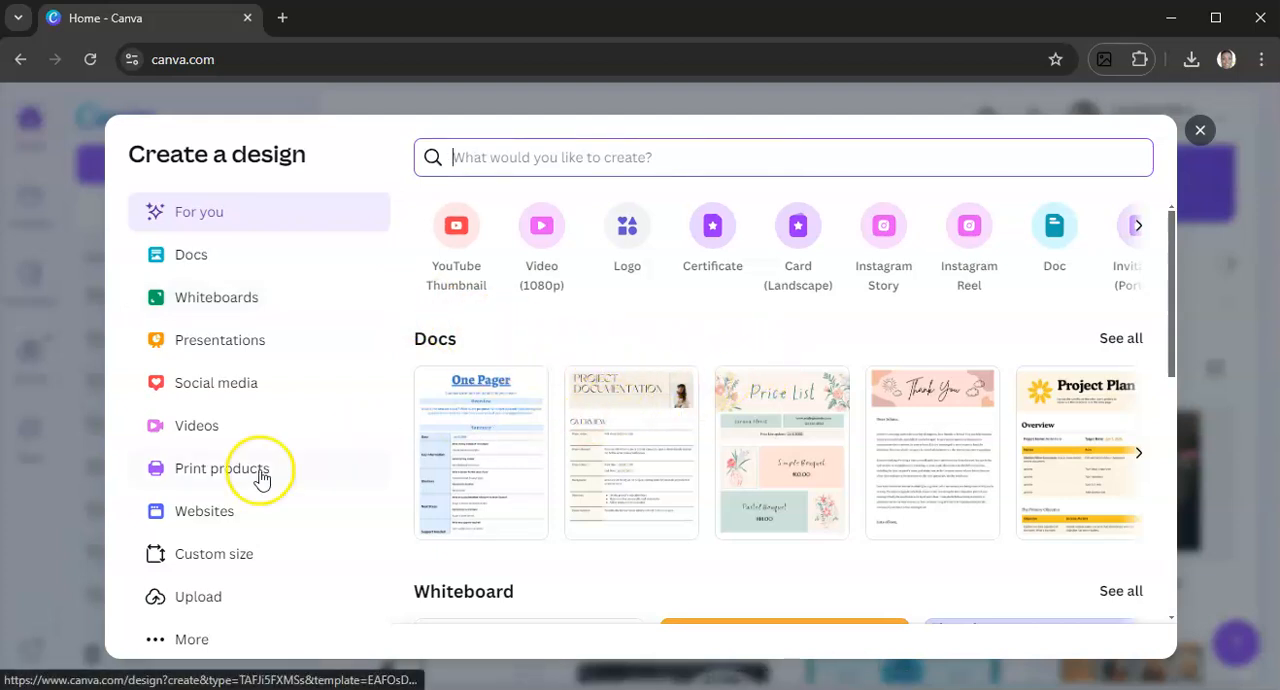
pyautogui.click(191, 563)
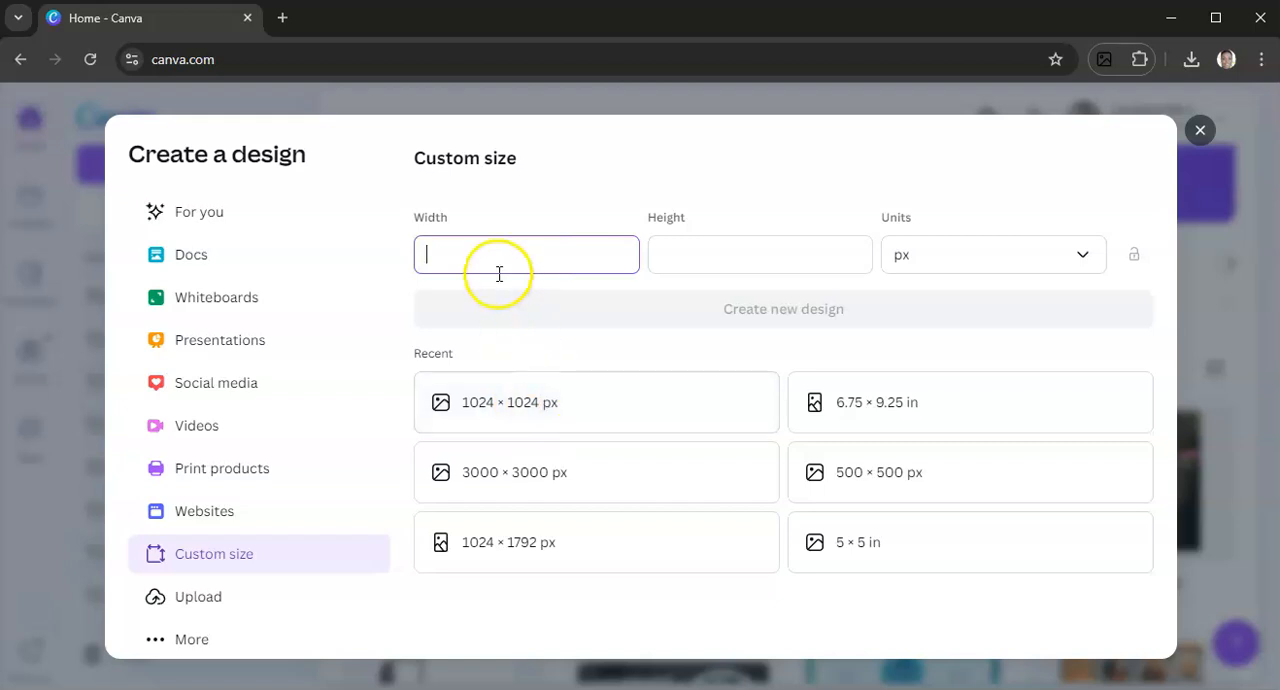
pyautogui.click(519, 424)
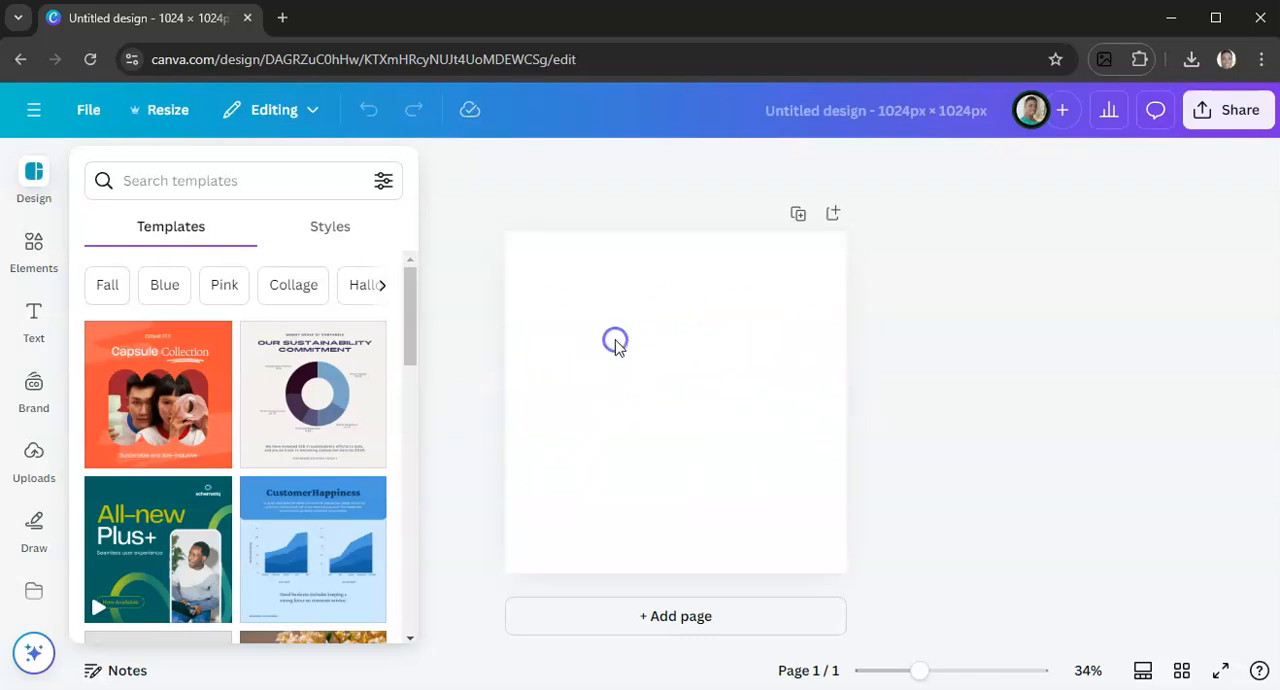
# Set the page background to the light pink from the Brand Kit's Favorite colors
pyautogui.click(614, 344)
pyautogui.click(616, 170)
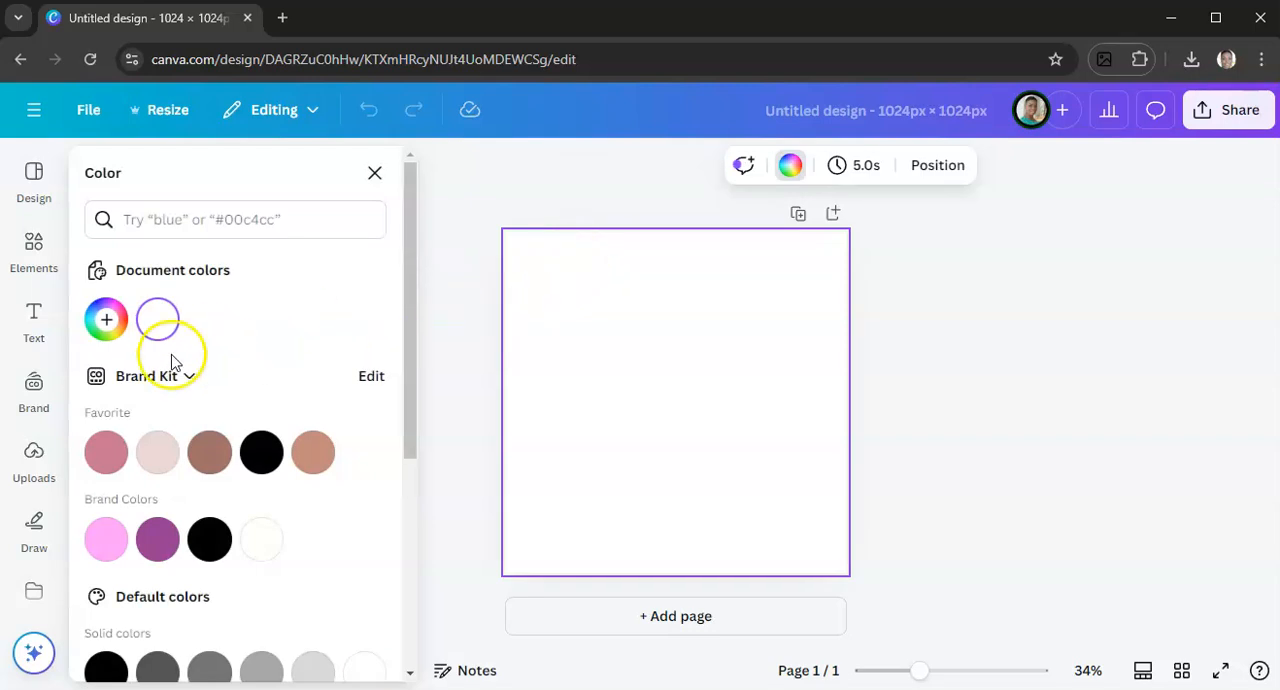
pyautogui.click(157, 452)
pyautogui.click(912, 430)
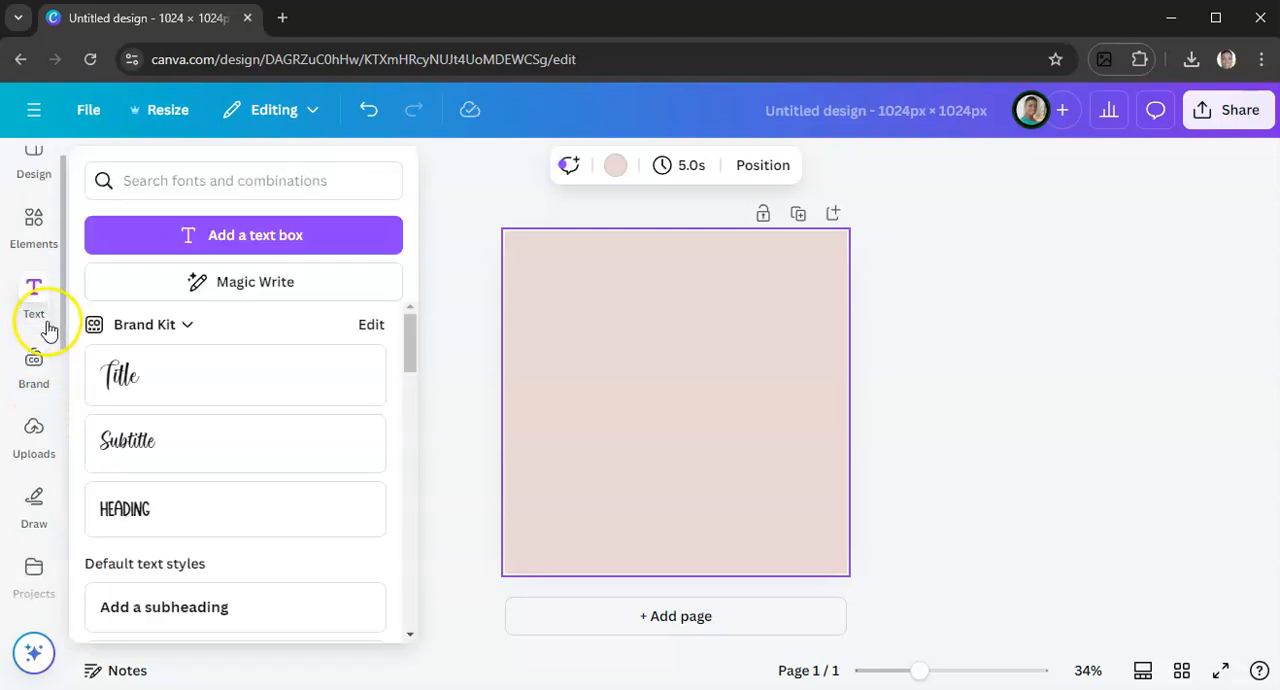
# Upload the beach accessories clipart image from the Downloads folder
pyautogui.scroll(-2, 40, 330)
pyautogui.click(36, 272)
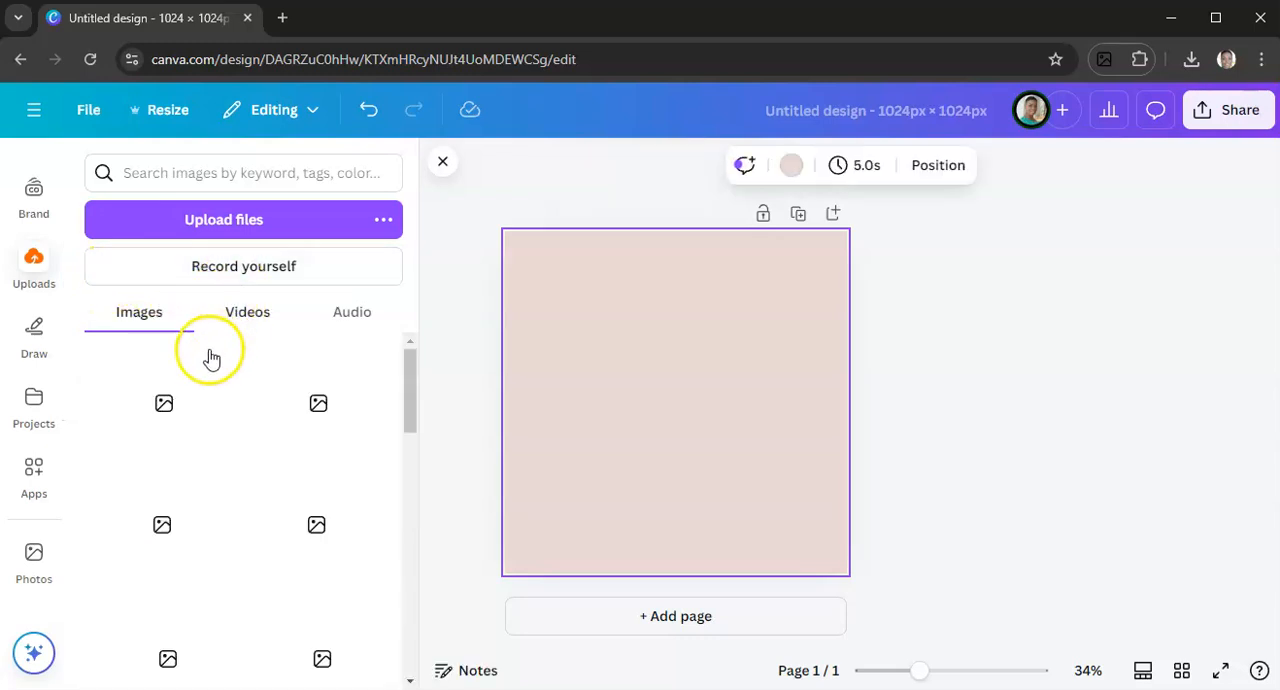
pyautogui.click(252, 226)
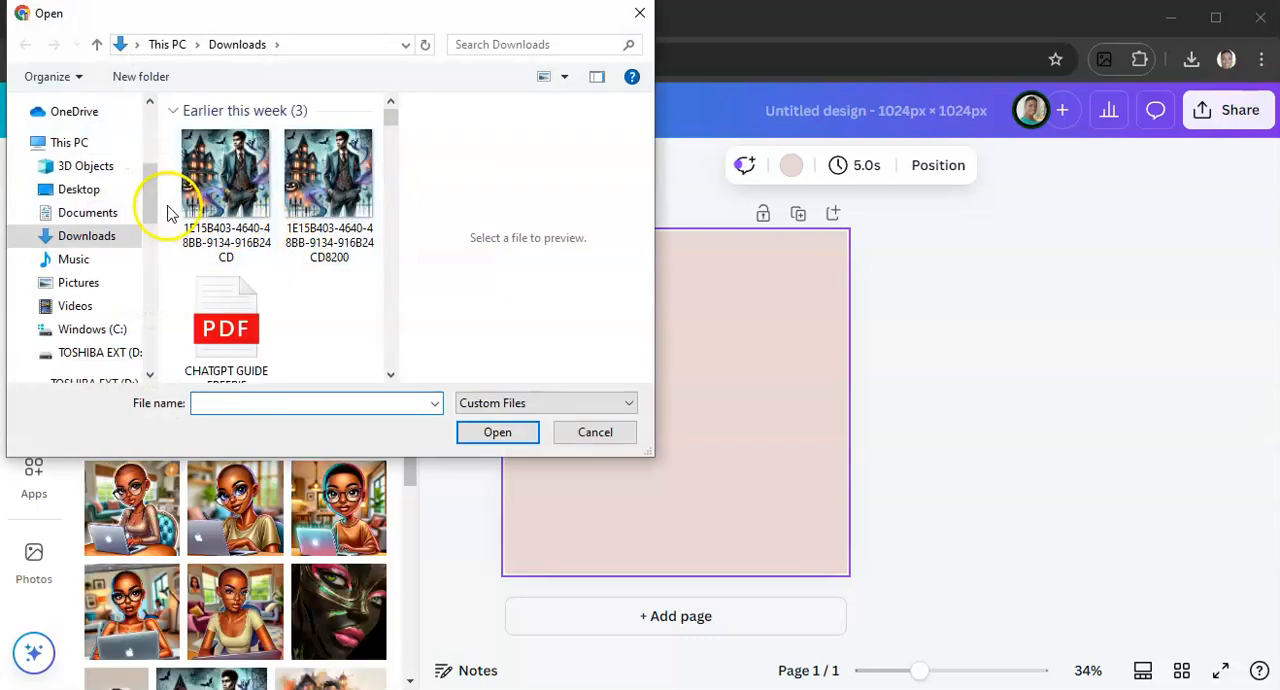
pyautogui.click(205, 207)
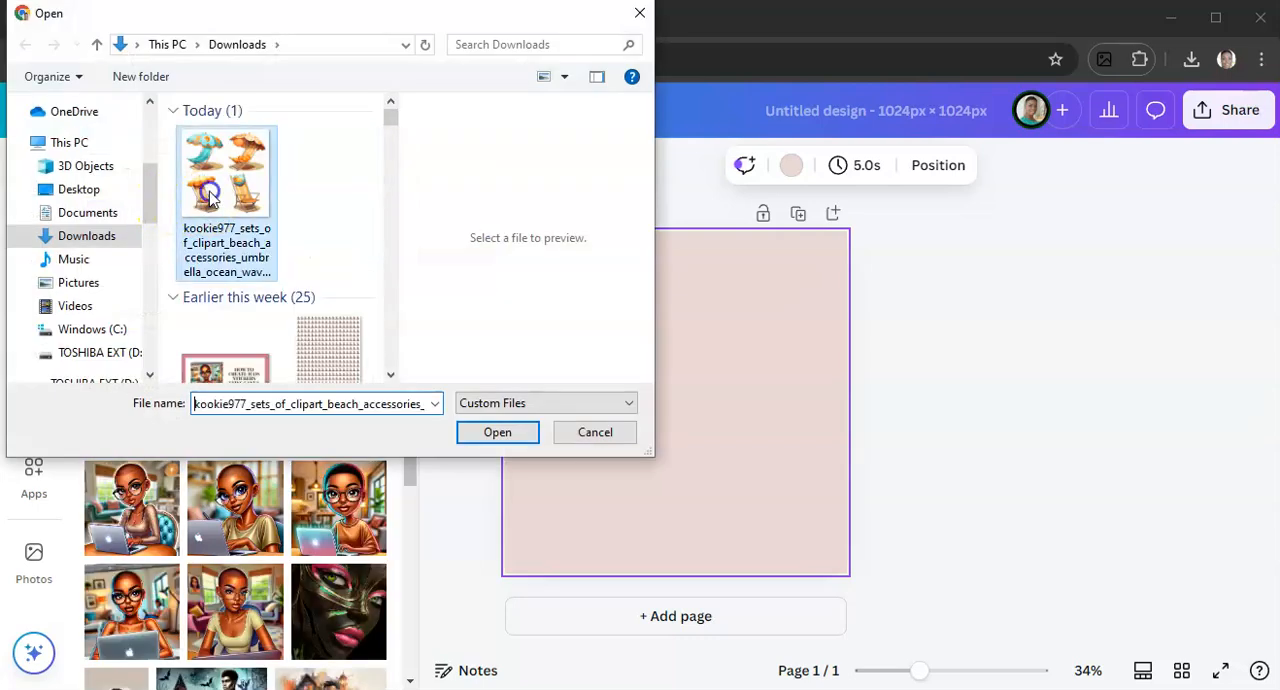
pyautogui.click(493, 434)
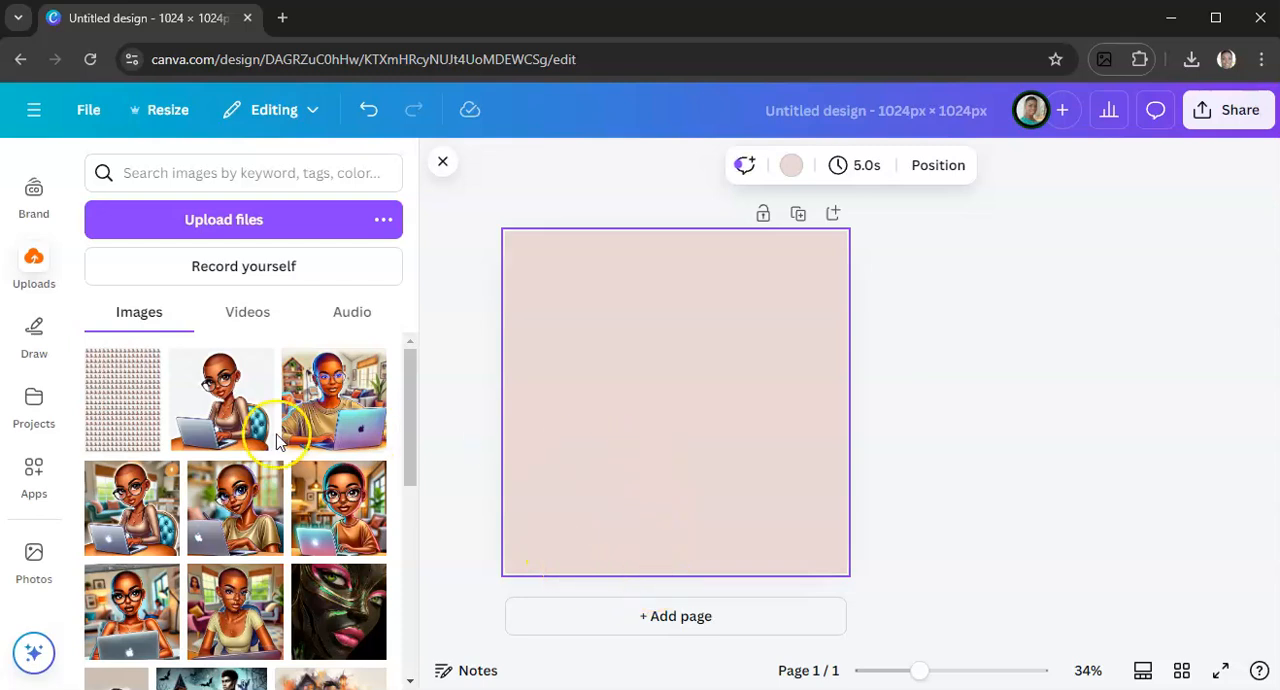
# Add three more pages to the design
pyautogui.click(651, 617)
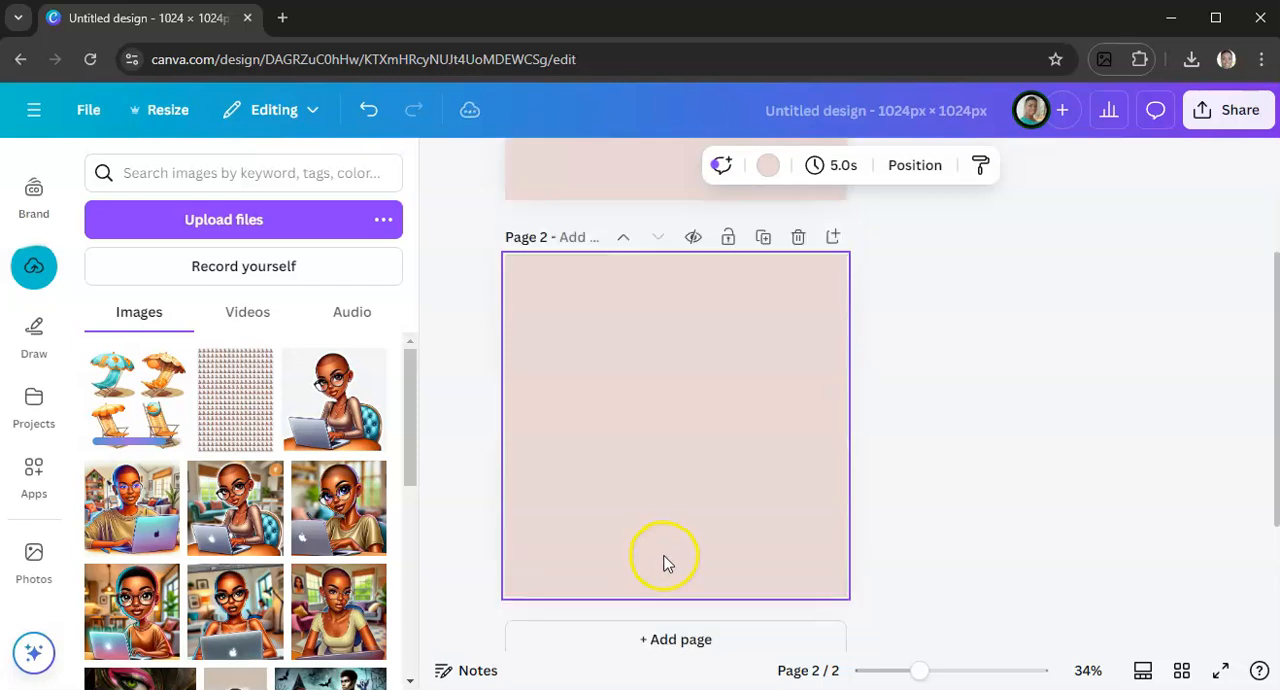
pyautogui.click(641, 618)
pyautogui.click(637, 613)
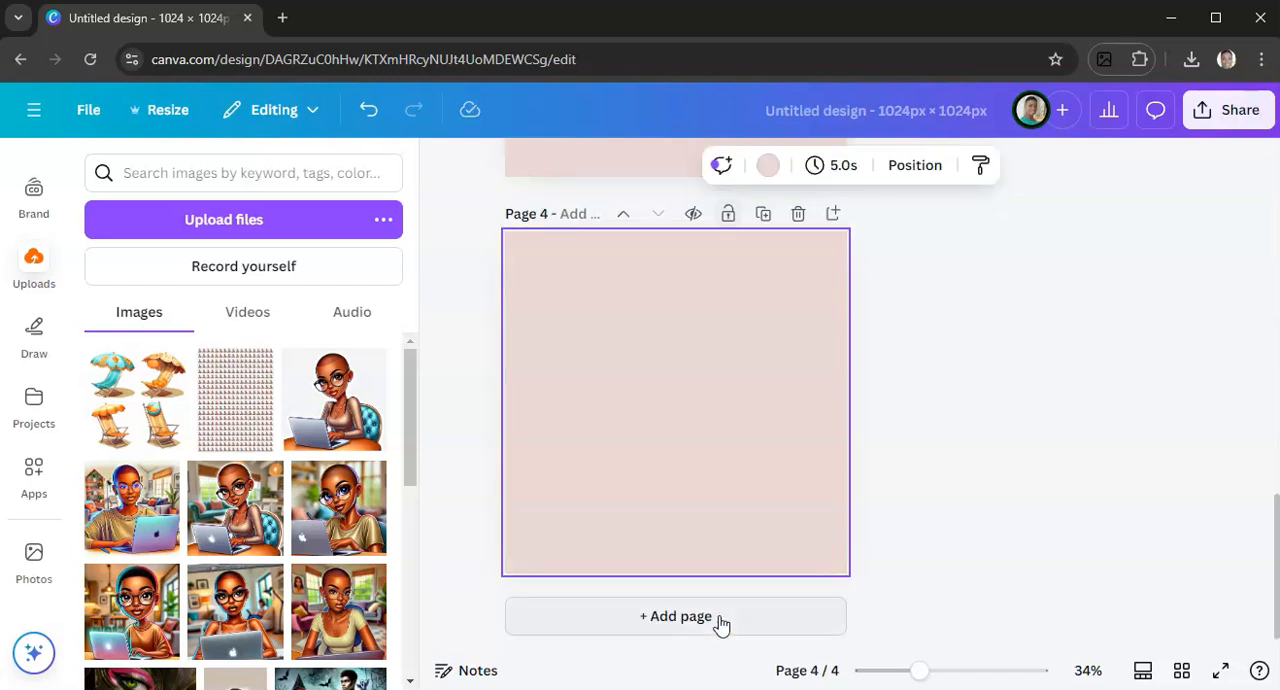
# Place the uploaded beach chair clipart so it fills page 1 and remove its background
pyautogui.scroll(12, 720, 625)
pyautogui.click(624, 410)
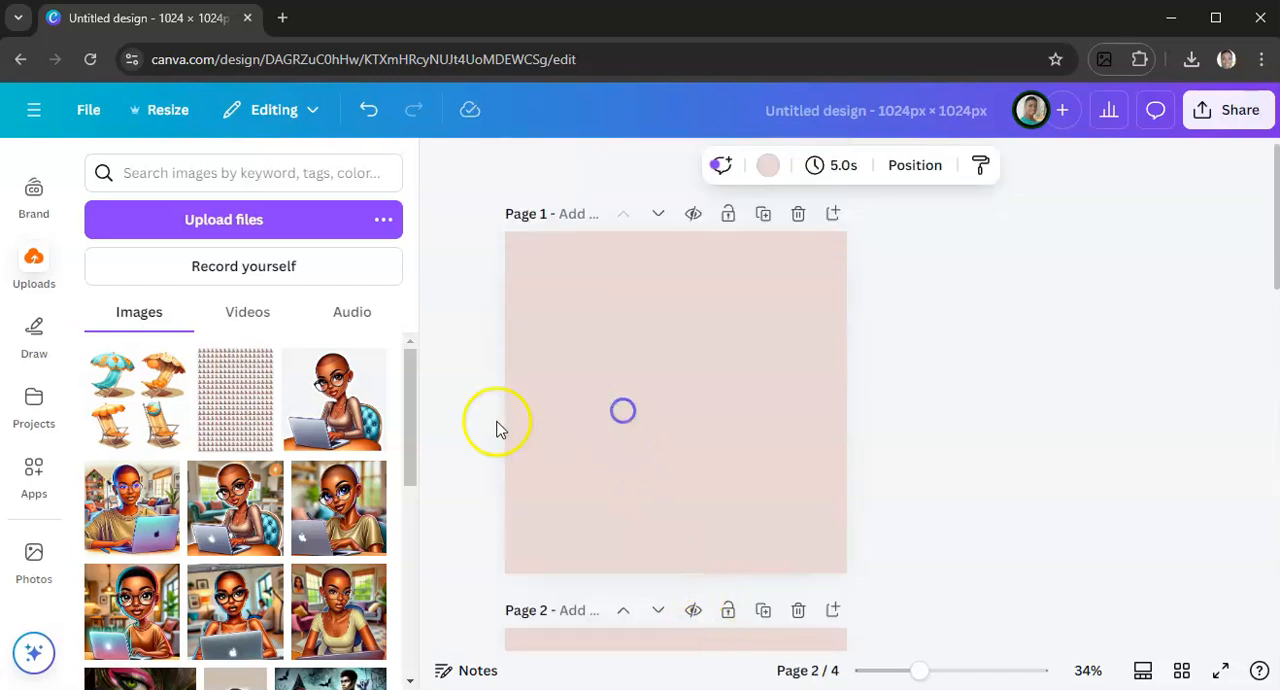
pyautogui.click(137, 415)
pyautogui.moveTo(547, 279); pyautogui.dragTo(505, 232)
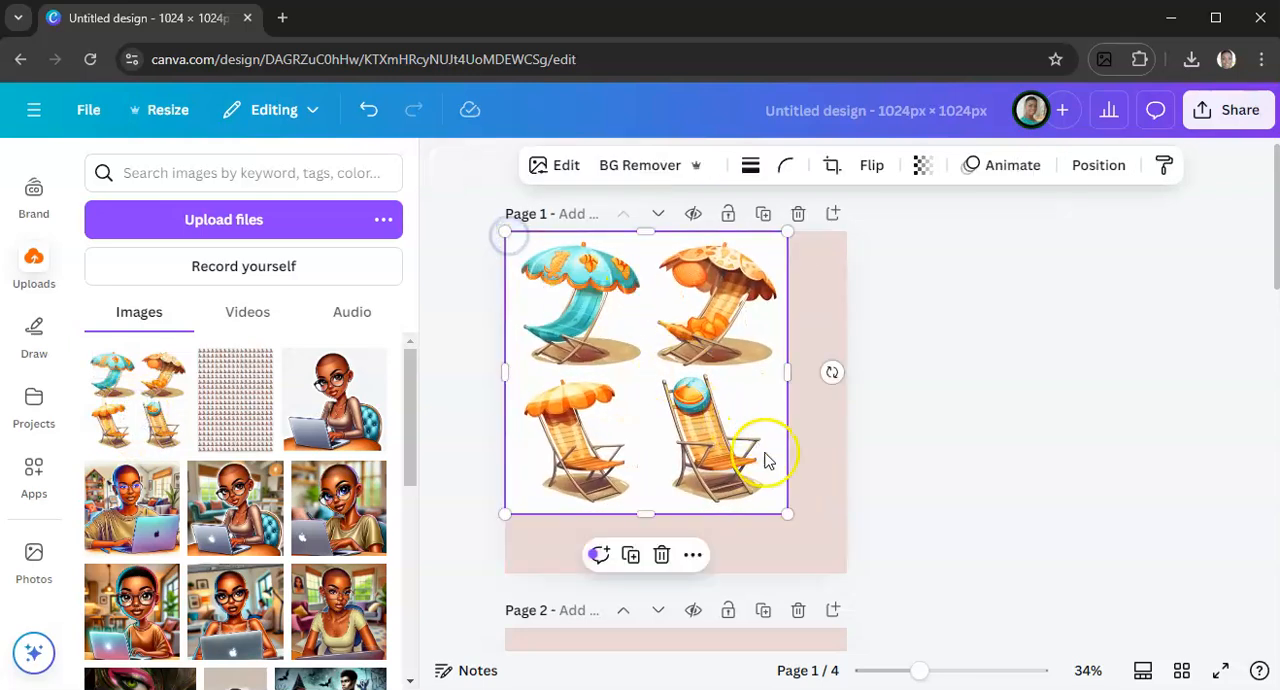
pyautogui.moveTo(788, 514); pyautogui.dragTo(851, 564)
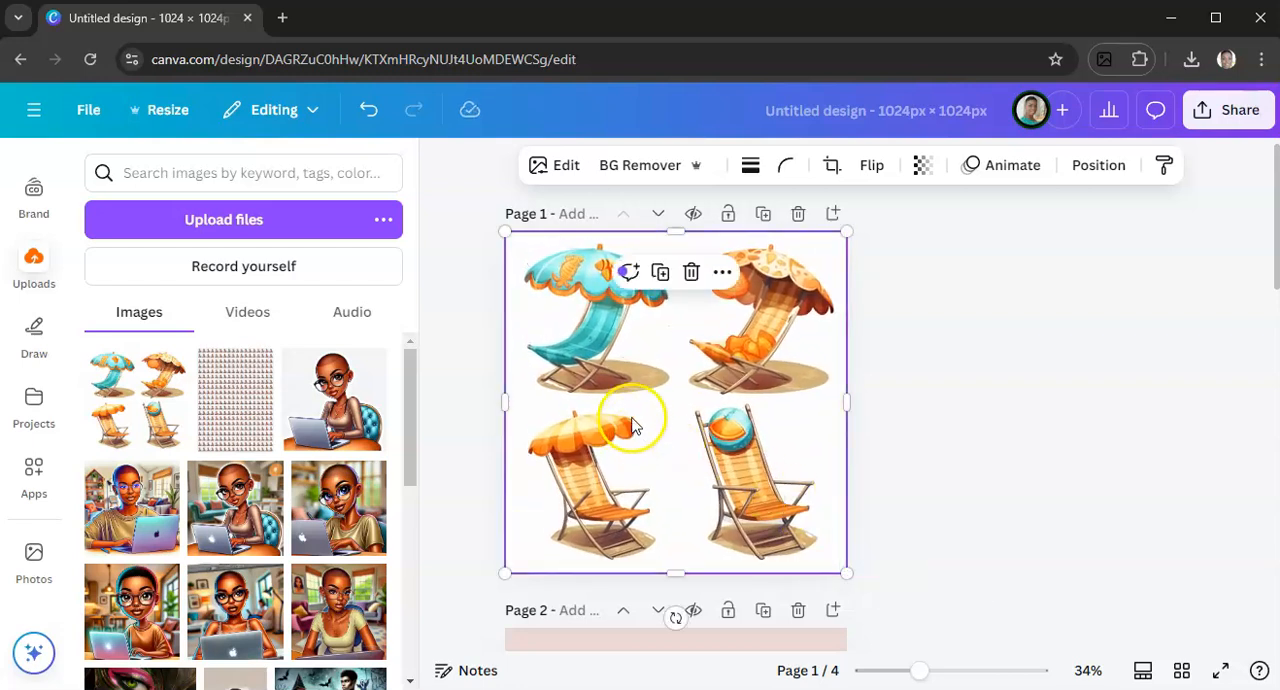
pyautogui.click(638, 170)
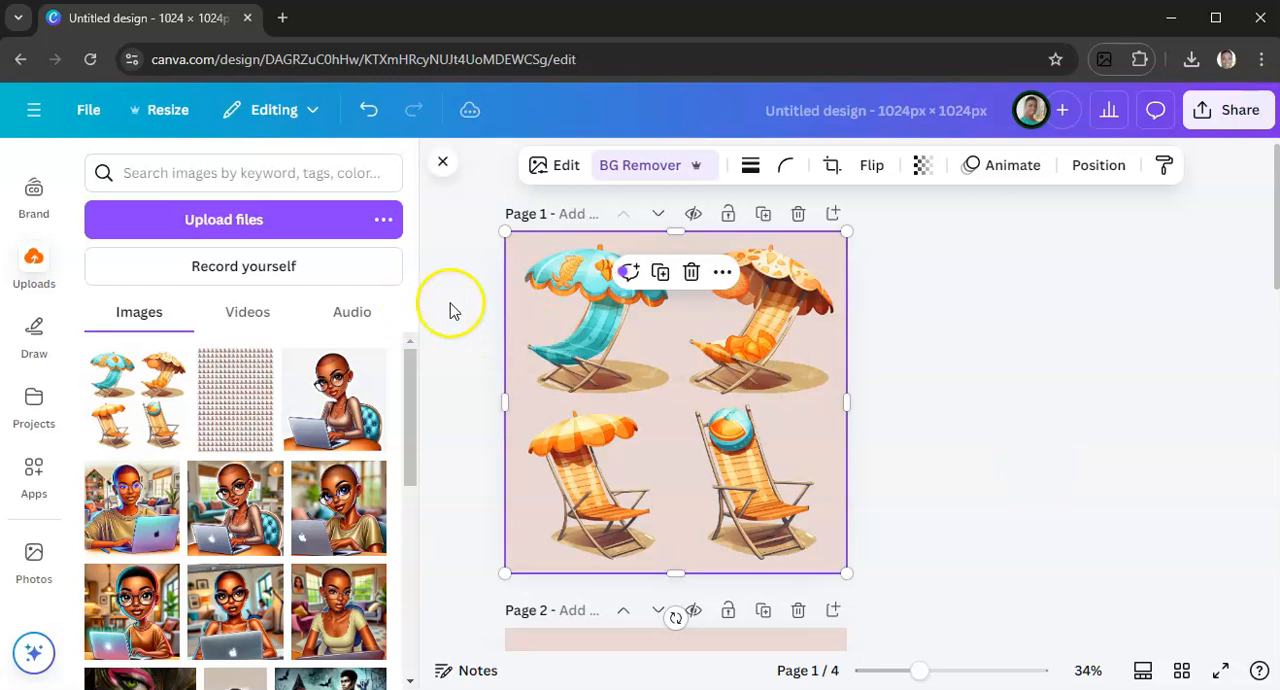
# Try to separate the turquoise umbrella chair with Magic Grab, and delete the black-background image it produces
pyautogui.click(566, 168)
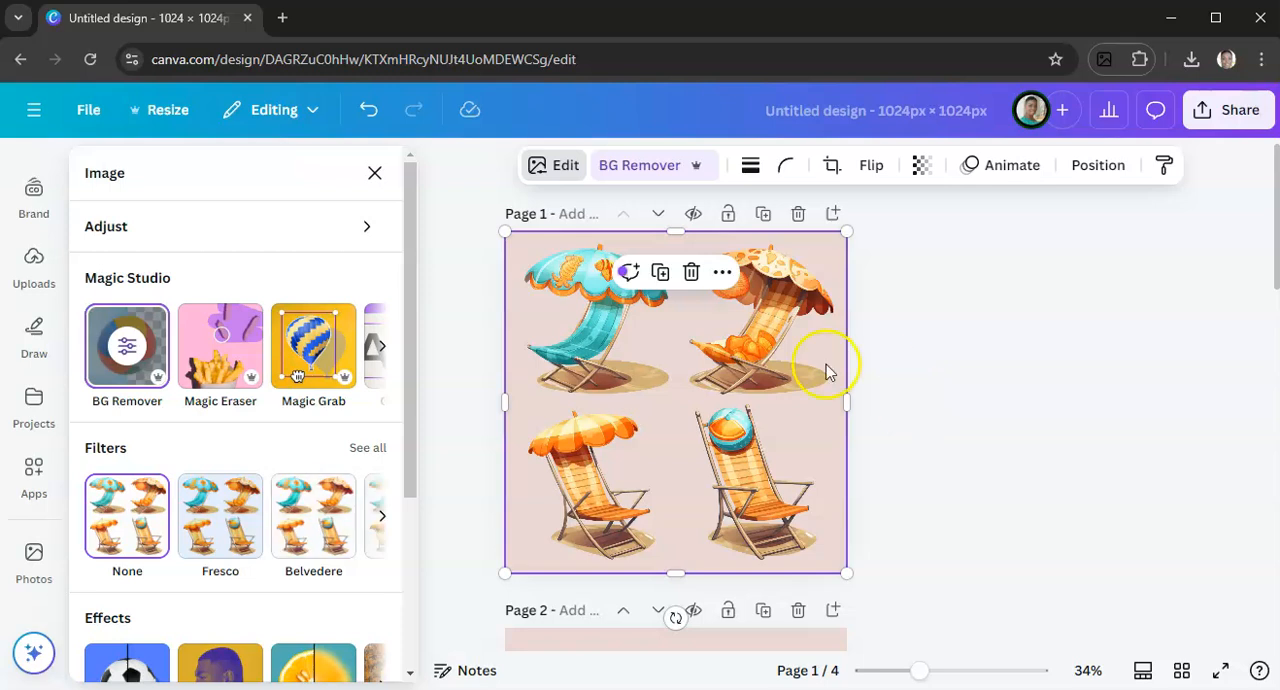
pyautogui.click(313, 350)
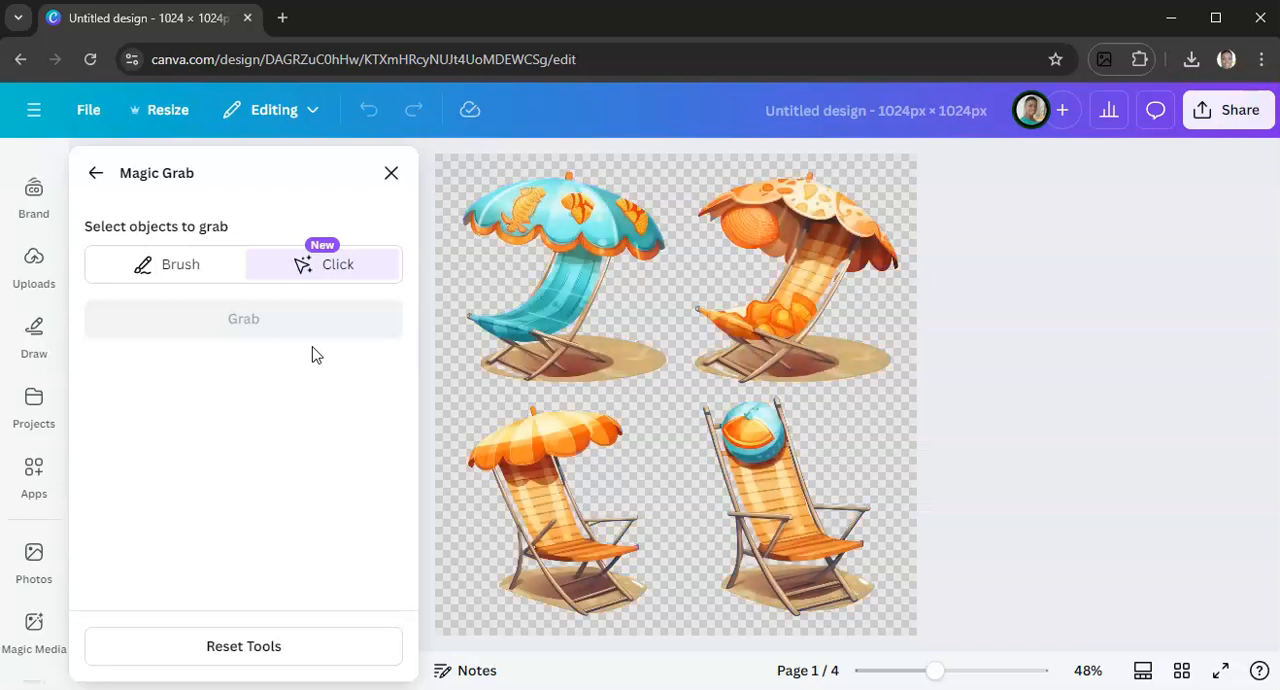
pyautogui.click(541, 270)
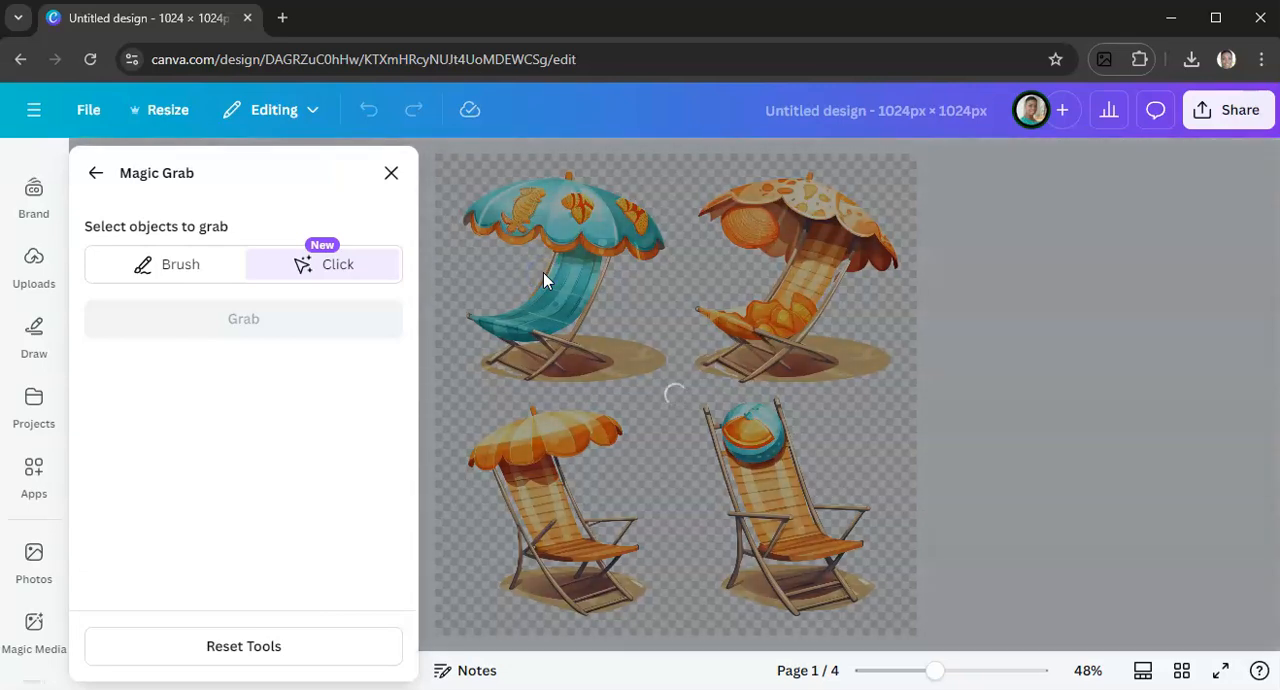
pyautogui.click(551, 316)
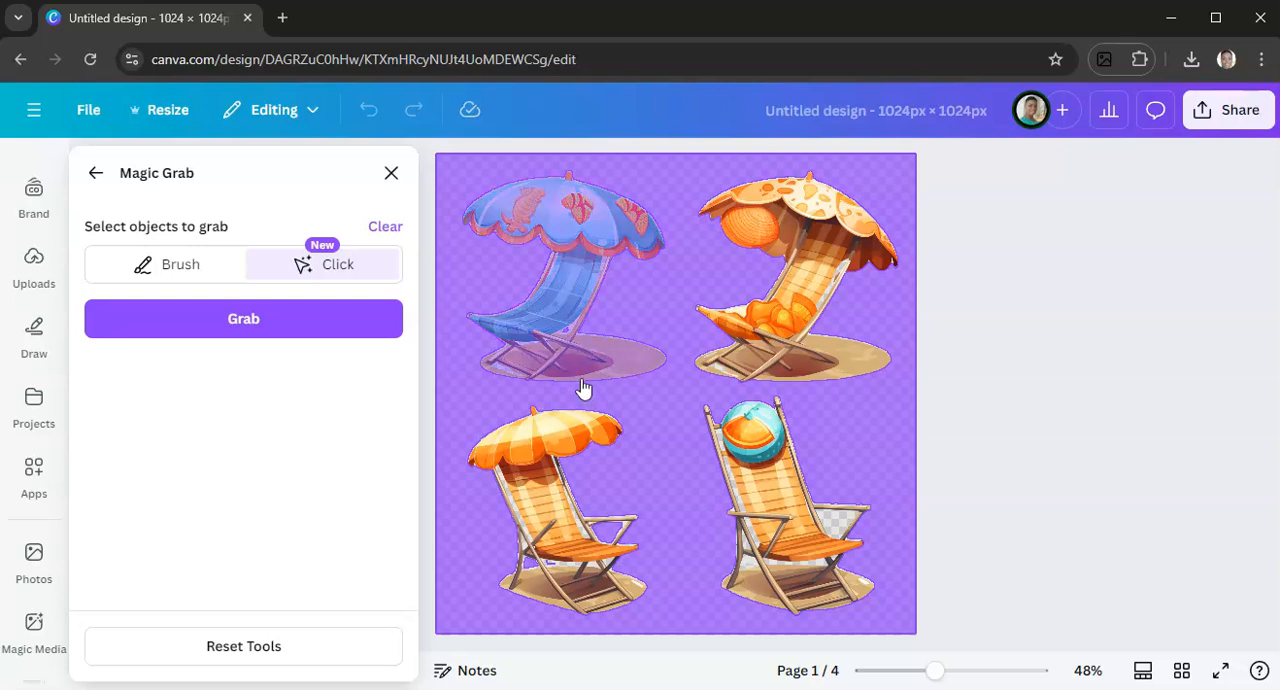
pyautogui.click(541, 292)
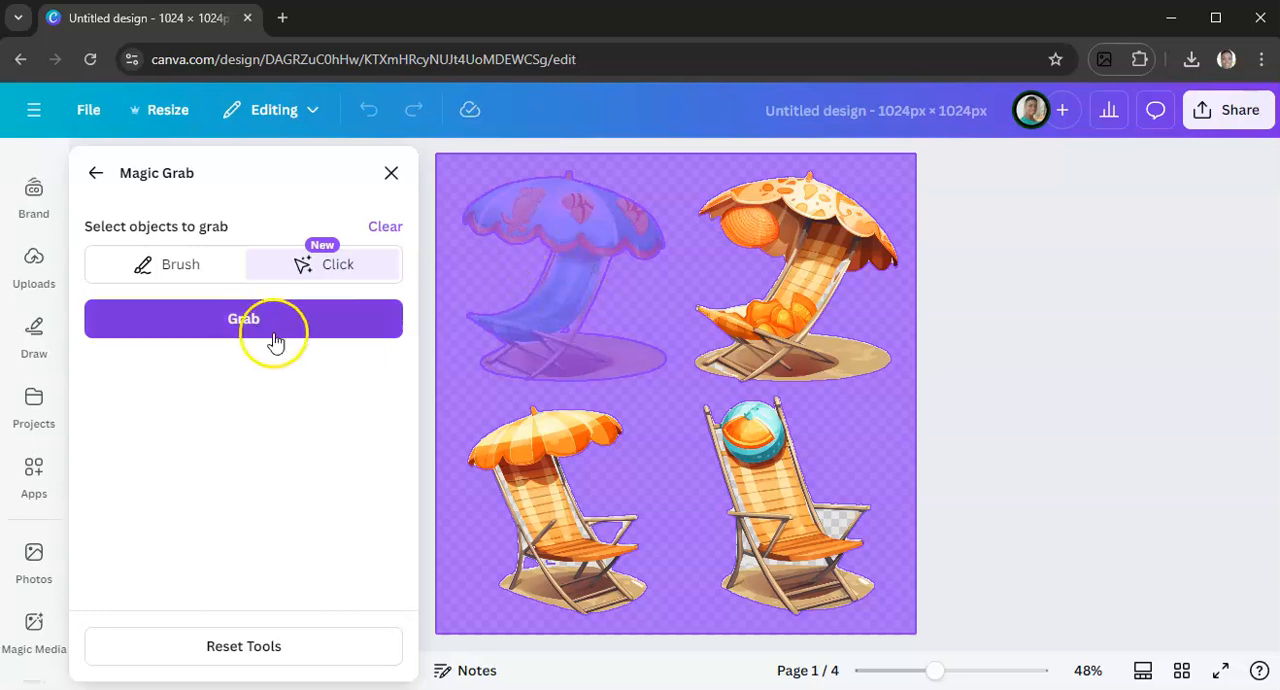
pyautogui.click(243, 329)
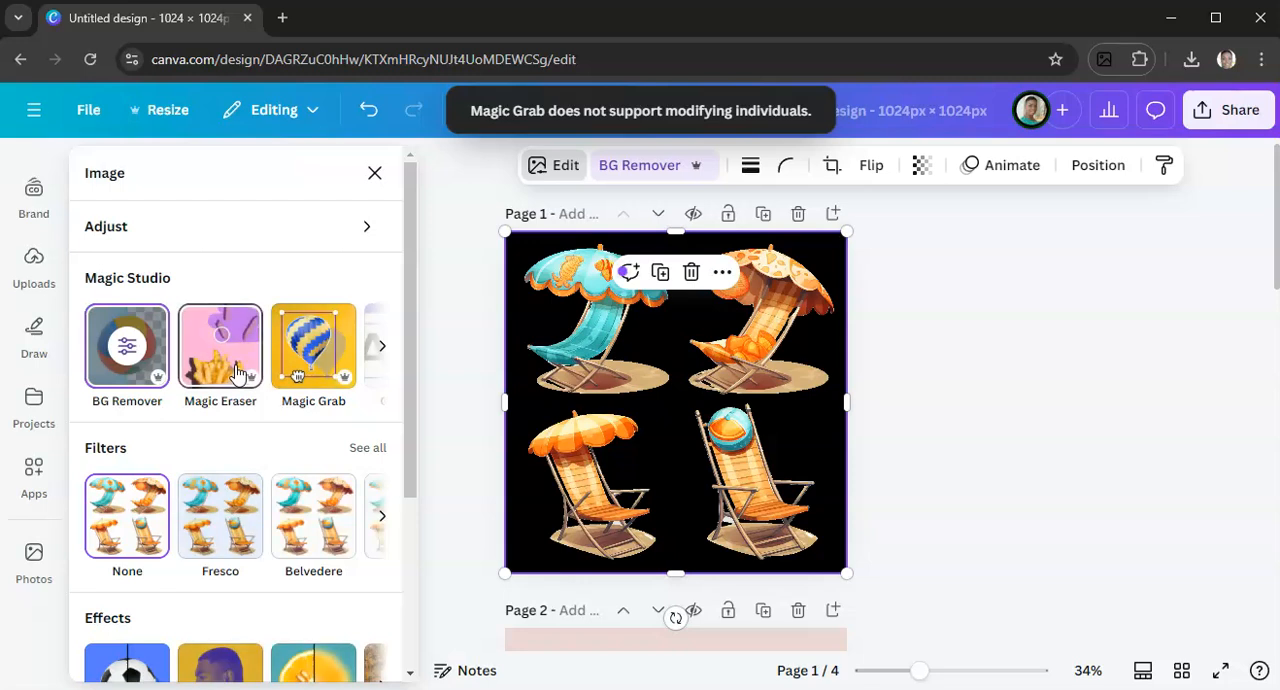
pyautogui.moveTo(578, 344); pyautogui.dragTo(632, 382)
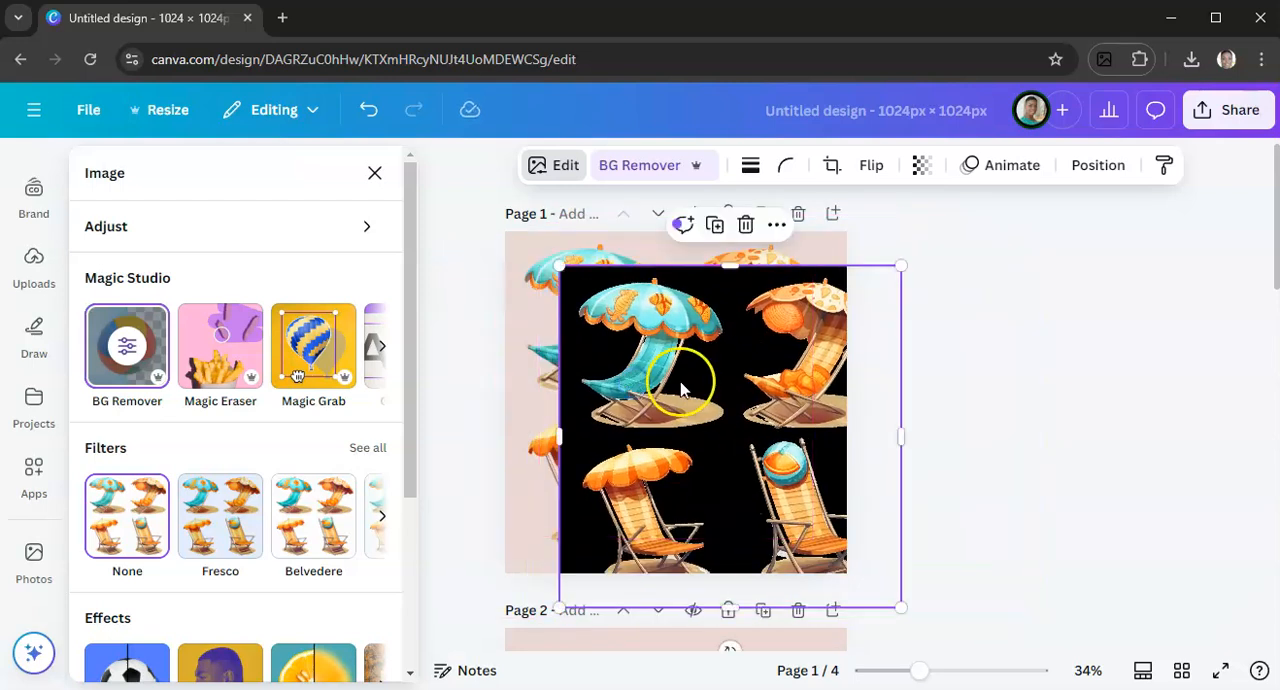
pyautogui.click(744, 226)
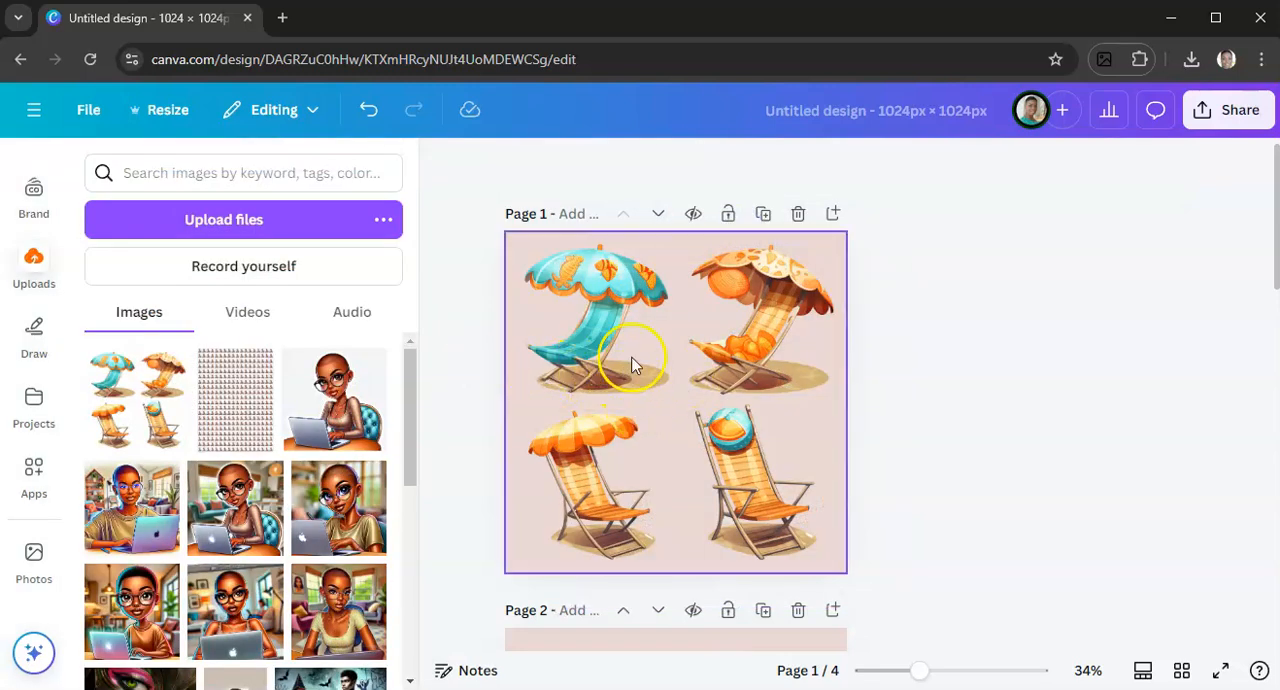
# Separate only the turquoise umbrella chair and its sand patch from the page 1 clipart with Magic Grab
pyautogui.click(594, 324)
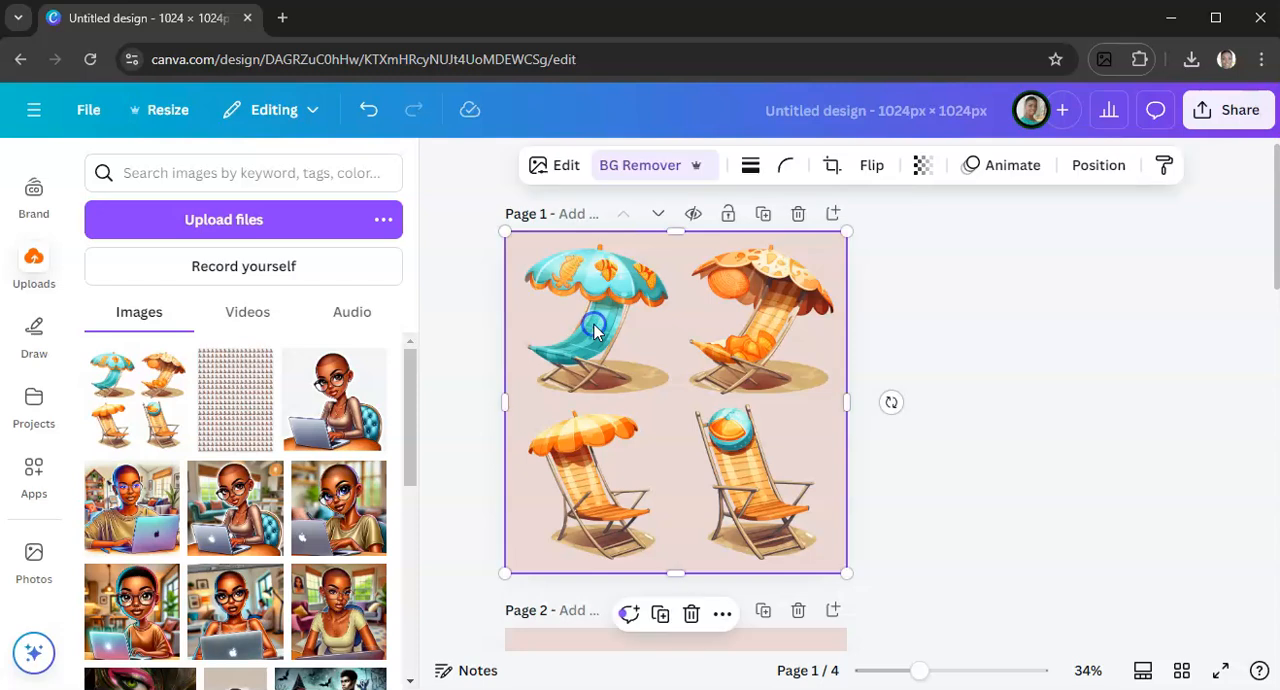
pyautogui.click(551, 168)
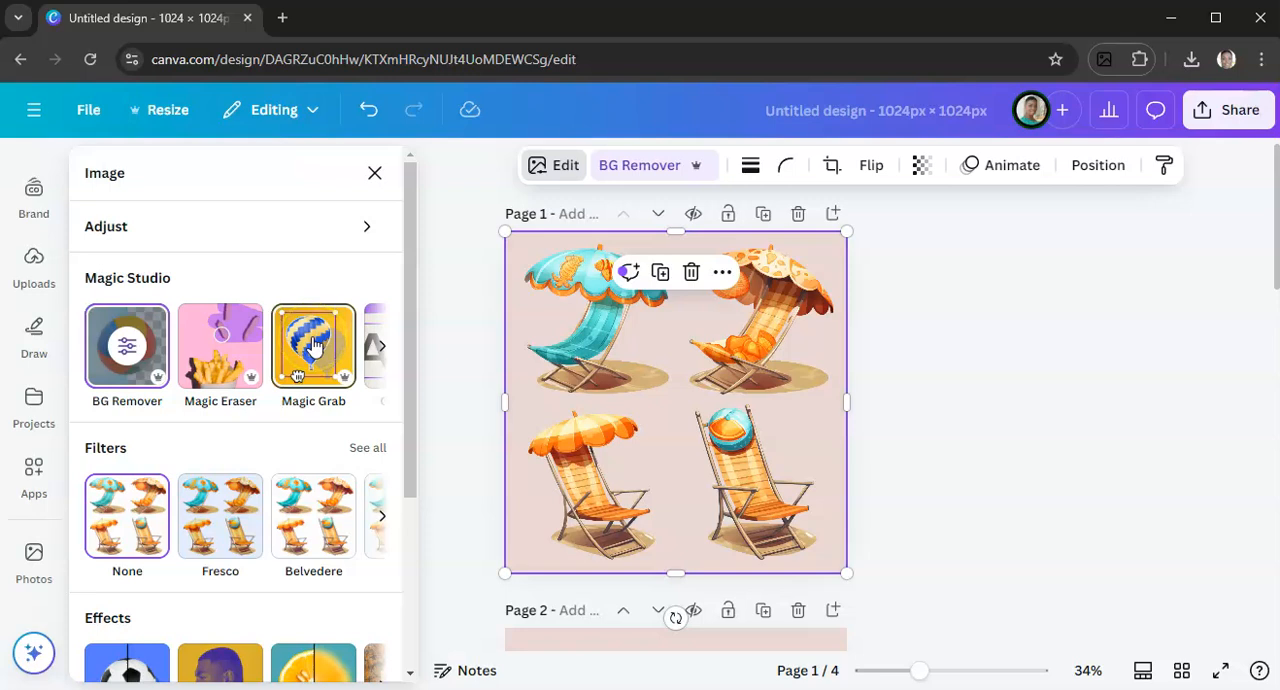
pyautogui.click(313, 345)
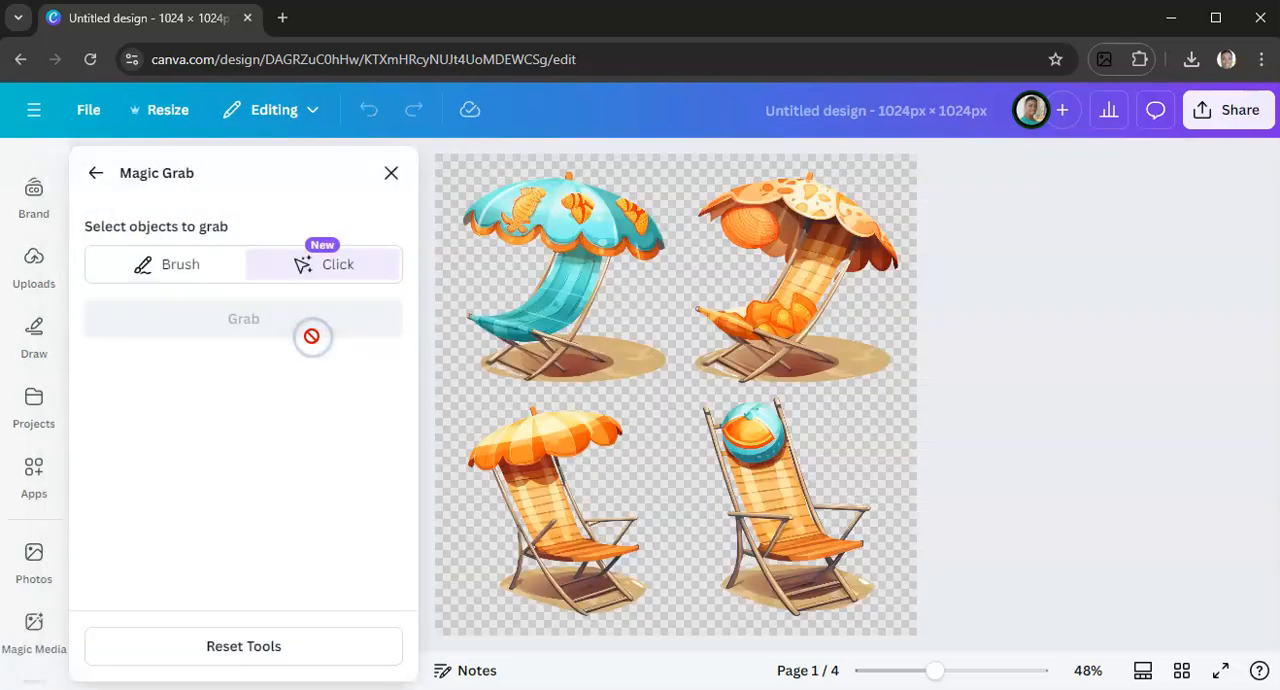
pyautogui.click(573, 286)
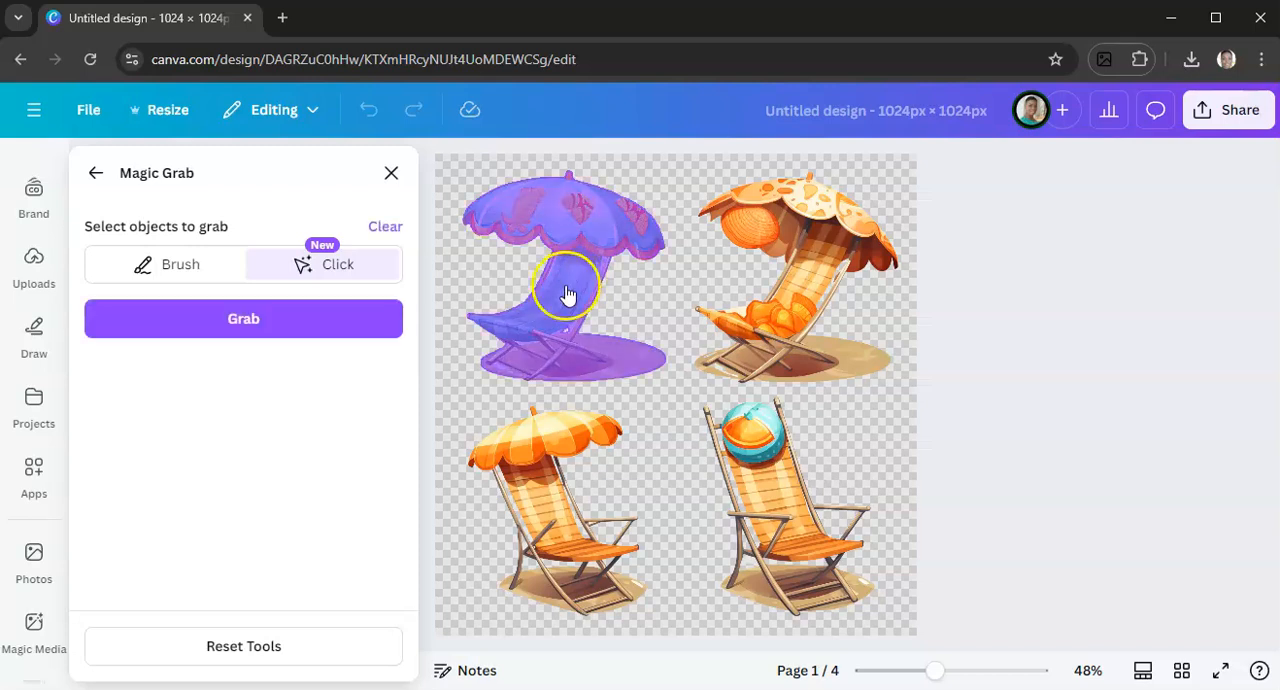
pyautogui.click(202, 328)
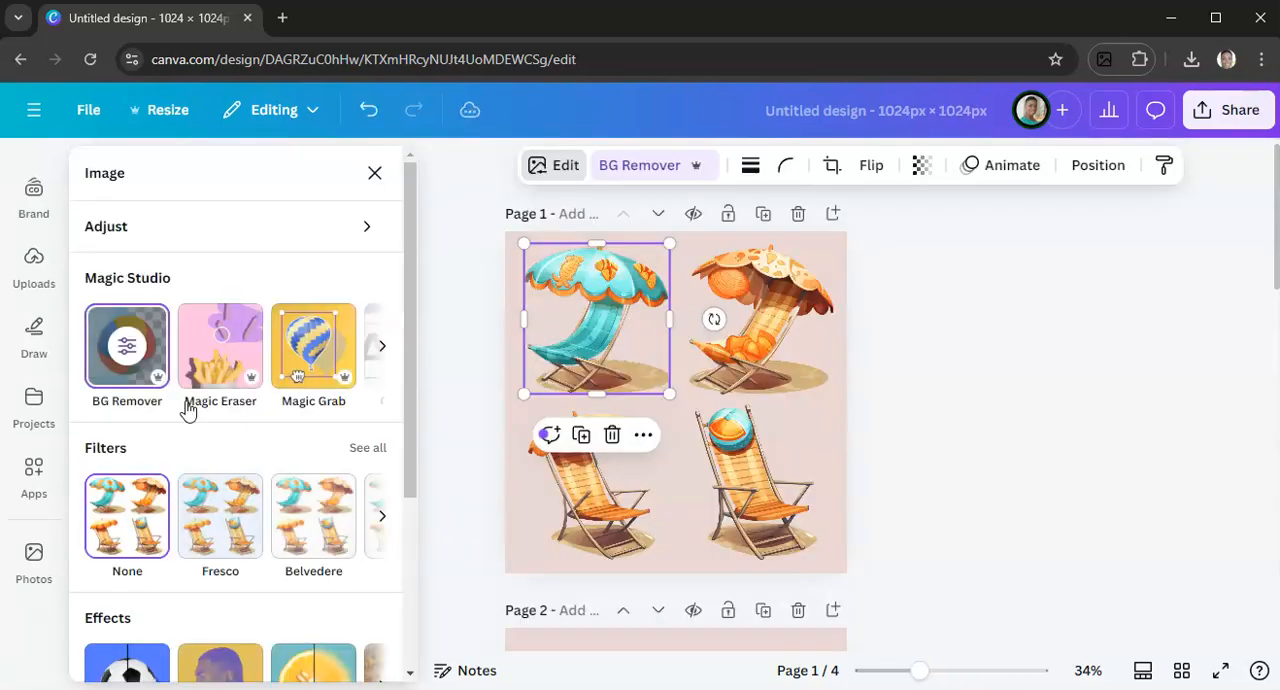
# Move the separated turquoise umbrella chair from page 1 onto page 2
pyautogui.click(553, 377)
pyautogui.moveTo(616, 325); pyautogui.dragTo(672, 457)
pyautogui.scroll(-3, 686, 369)
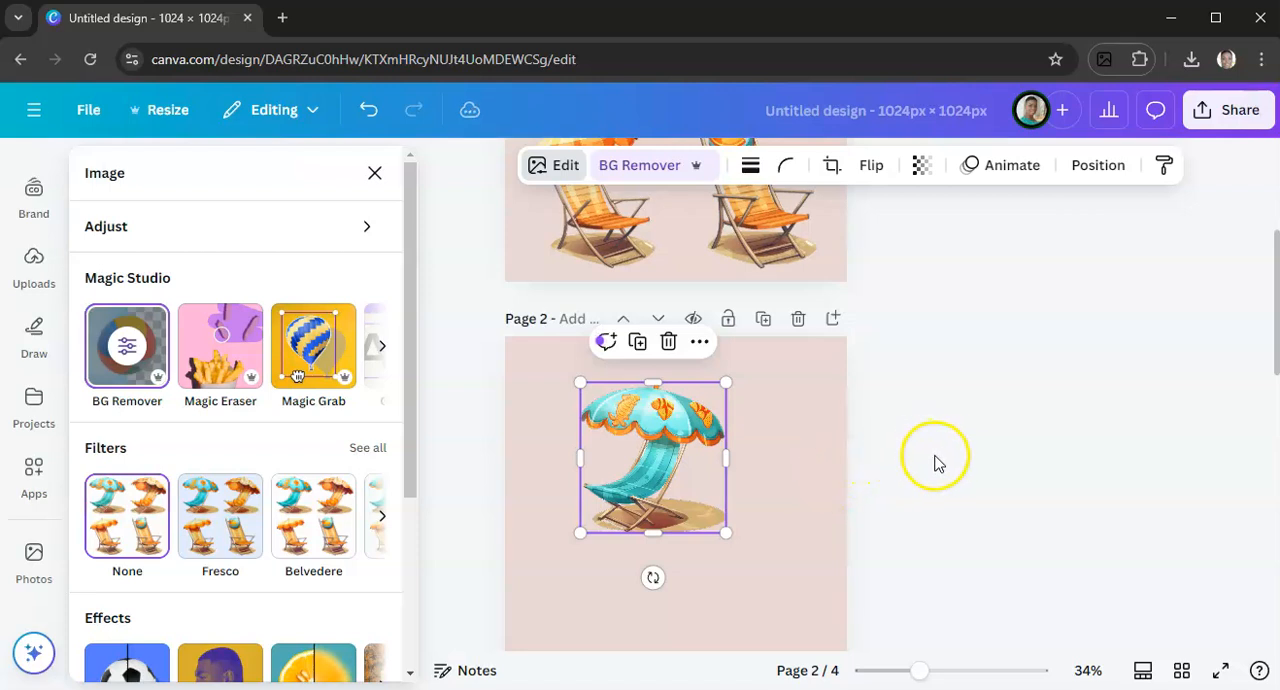
# Separate the orange chair with the shell-patterned umbrella from the page 1 clipart with Magic Grab and move it onto page 3
pyautogui.scroll(3, 857, 450)
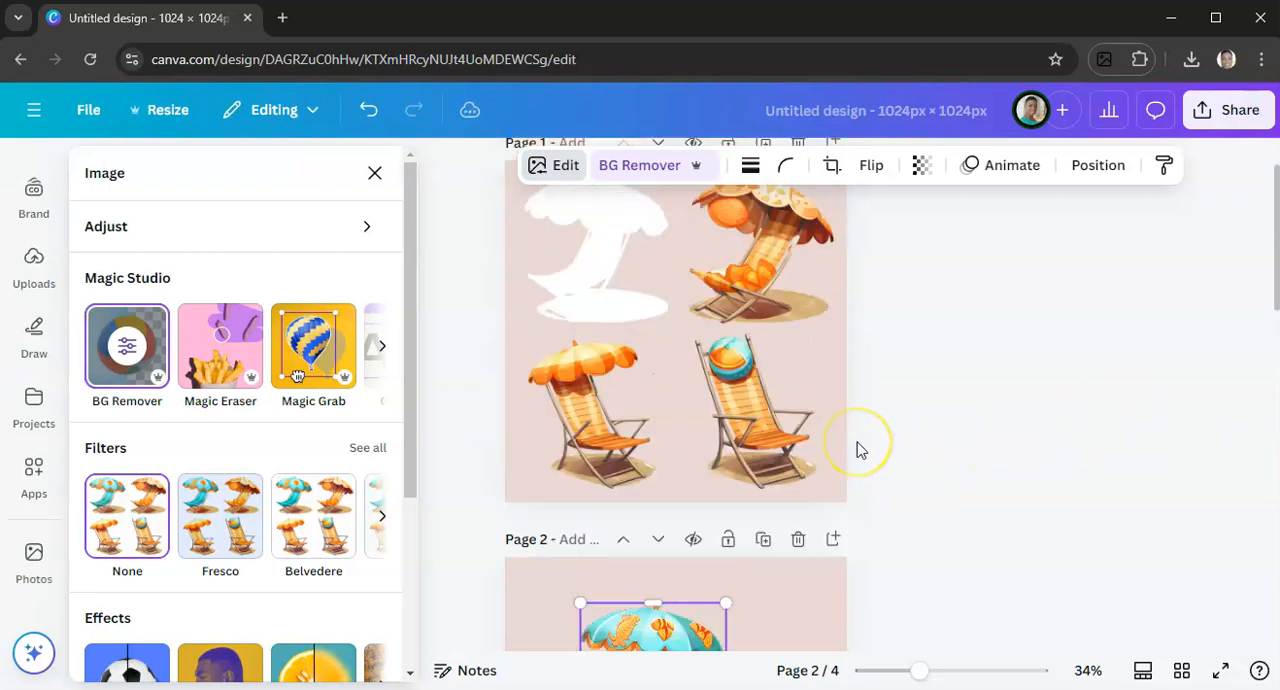
pyautogui.click(828, 437)
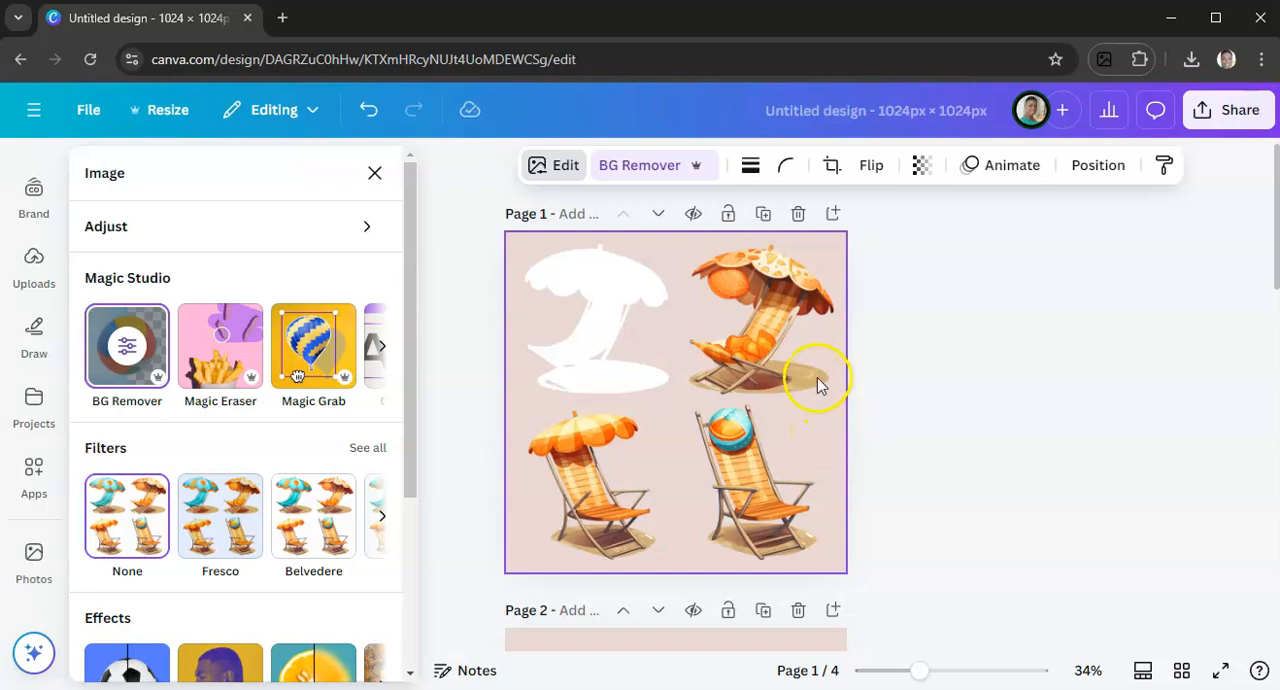
pyautogui.click(582, 277)
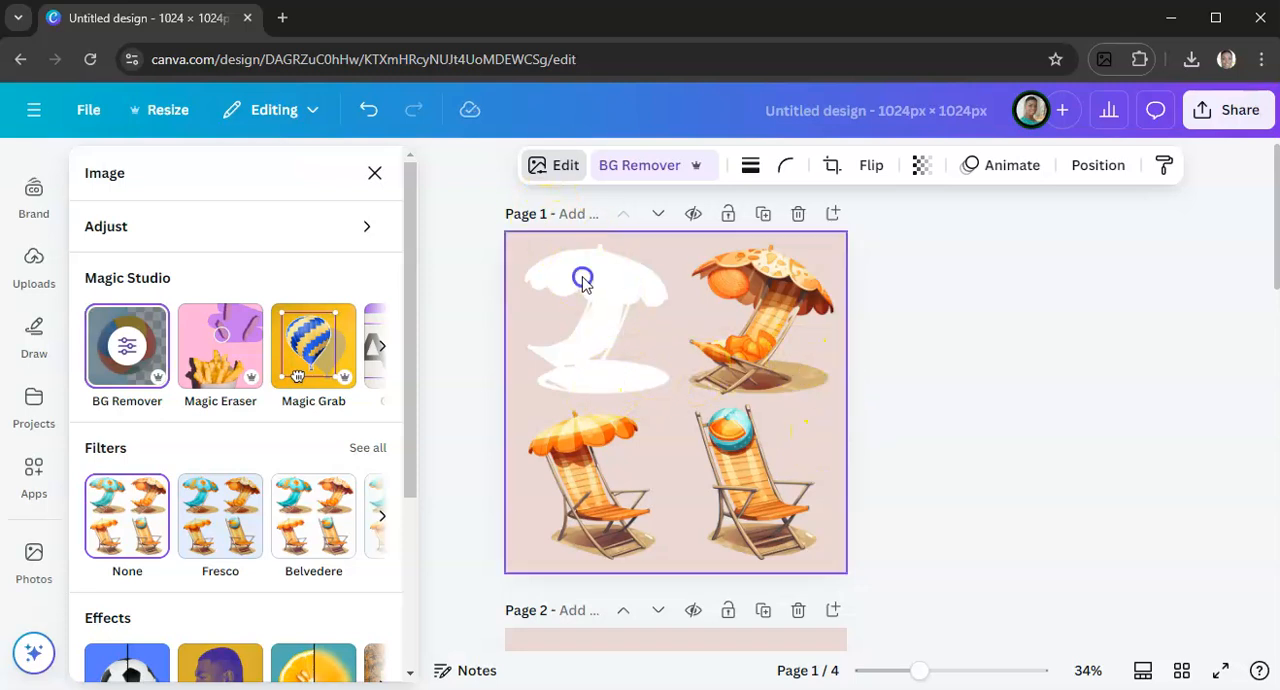
pyautogui.click(548, 172)
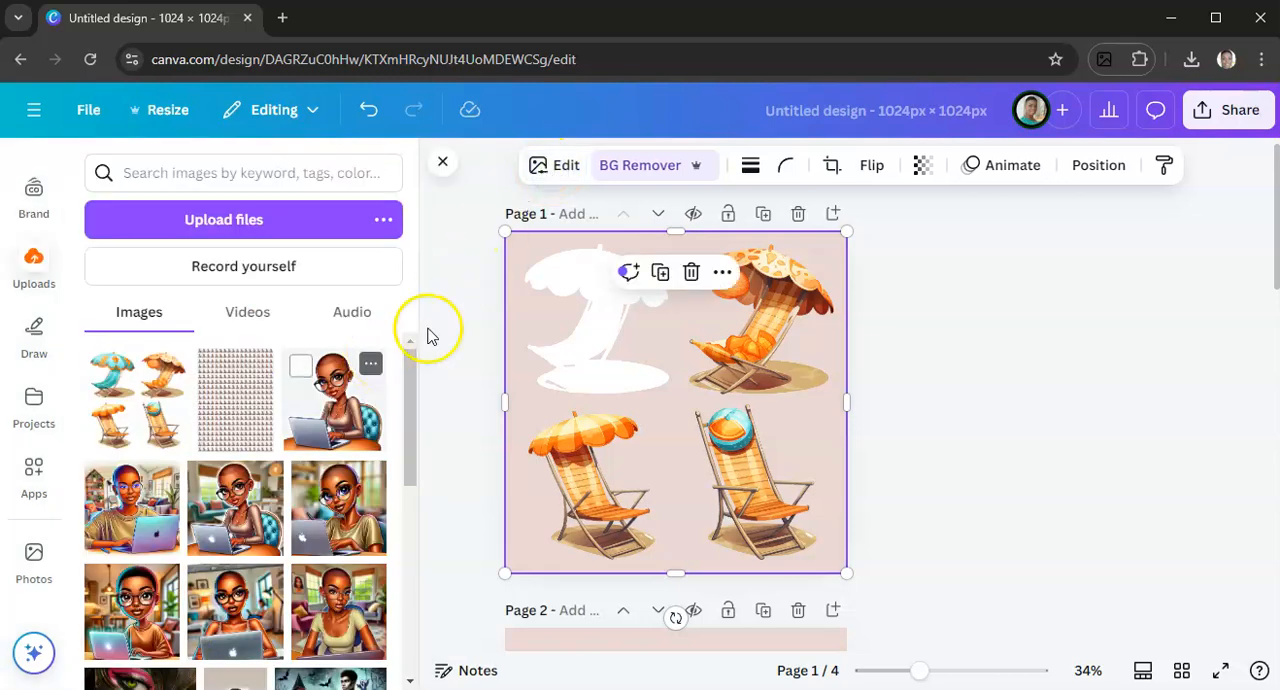
pyautogui.click(560, 166)
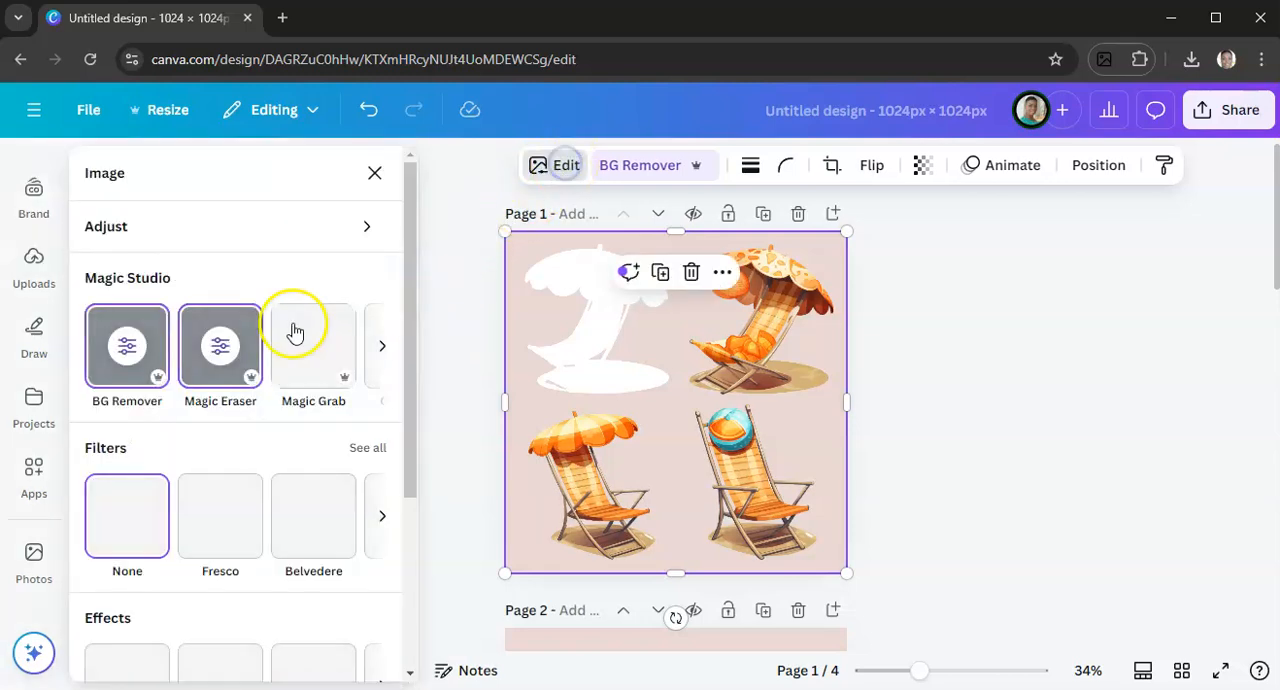
pyautogui.click(335, 347)
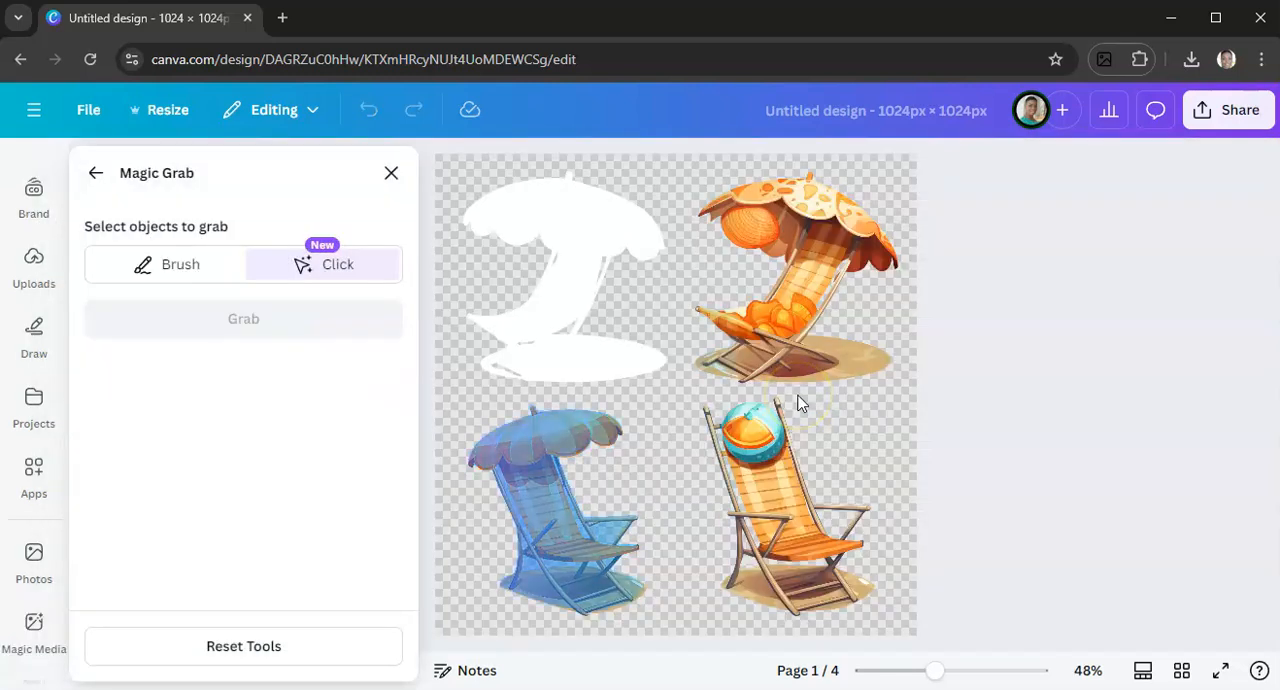
pyautogui.click(802, 280)
pyautogui.click(200, 314)
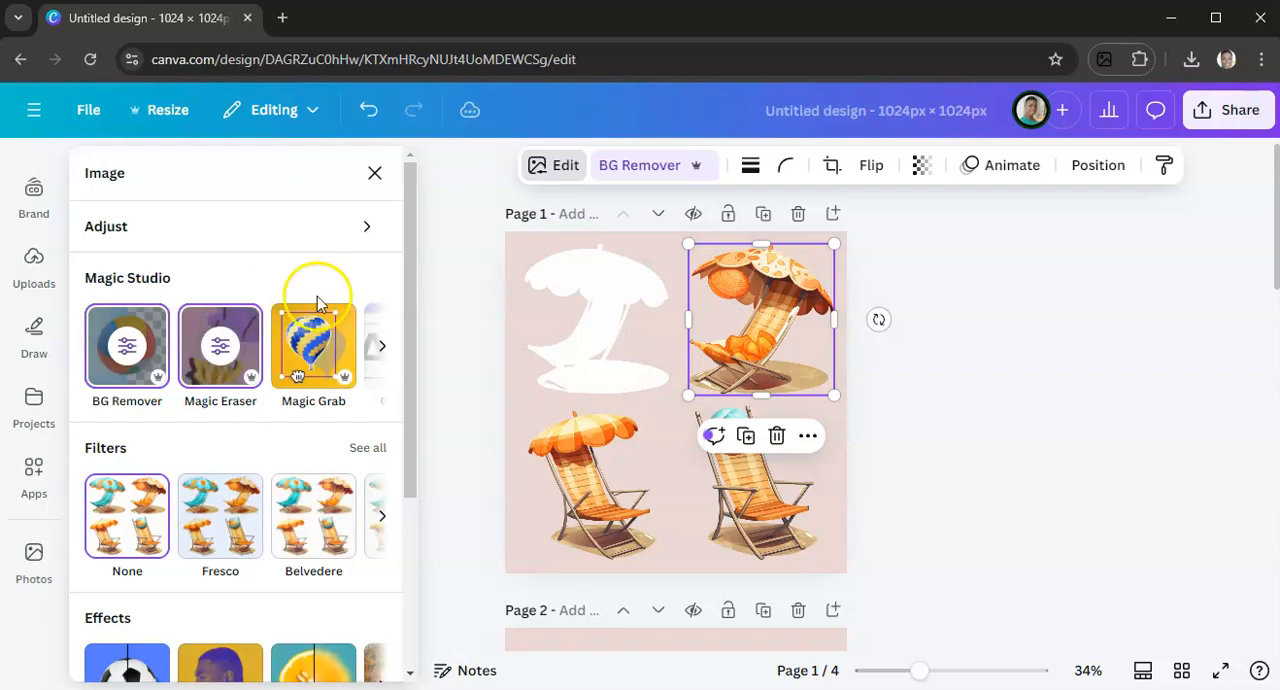
pyautogui.moveTo(743, 326); pyautogui.dragTo(660, 508)
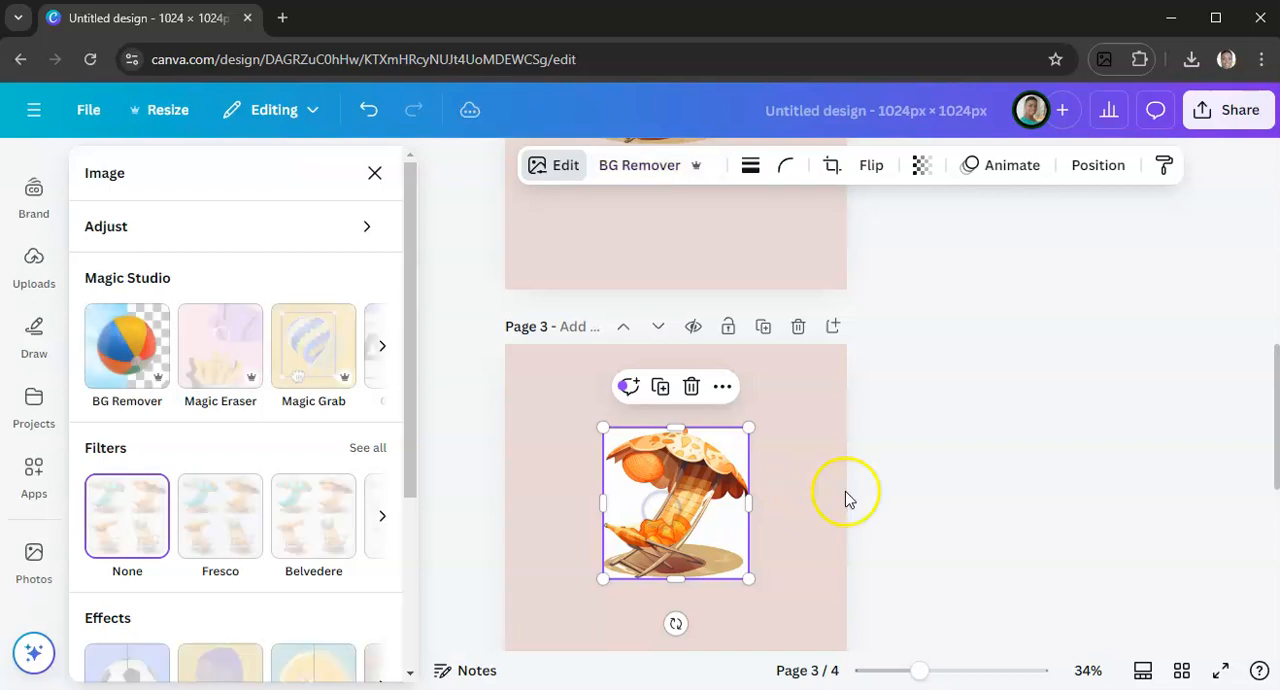
pyautogui.click(934, 447)
# Place the uploaded beach chair clipart on page 4 and enlarge it to fill the page
pyautogui.scroll(-4, 935, 450)
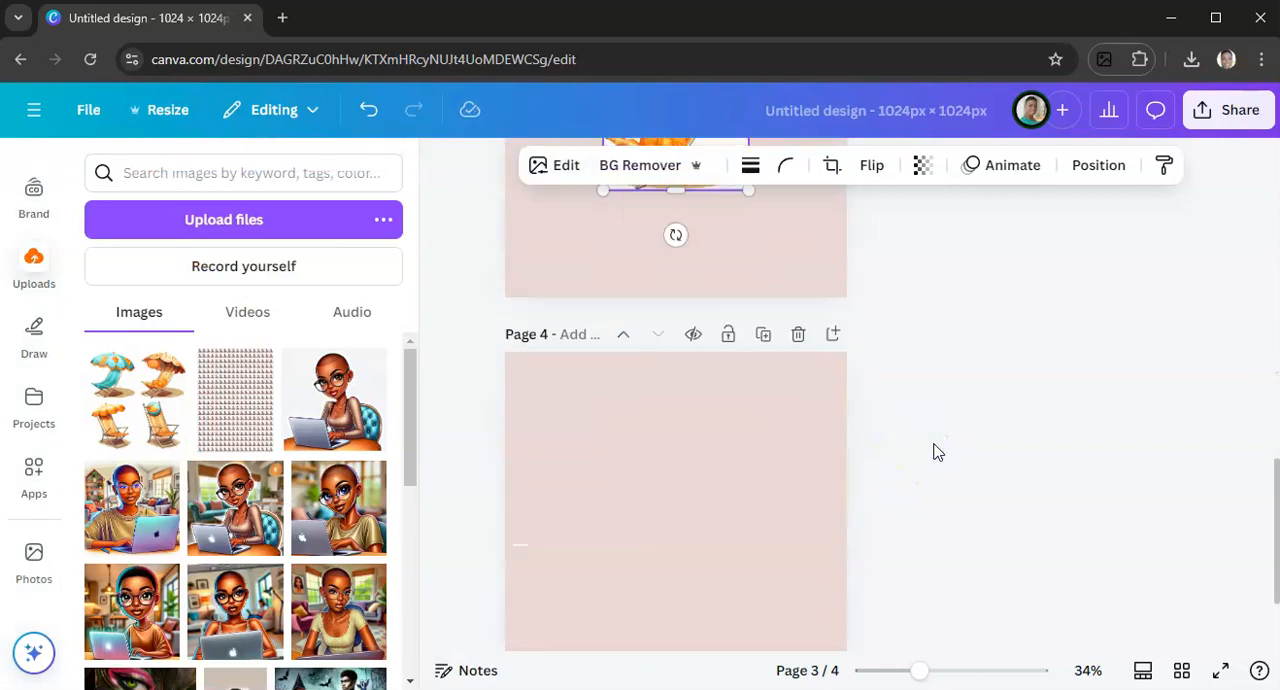
pyautogui.click(926, 412)
pyautogui.click(694, 493)
pyautogui.scroll(-2, 894, 451)
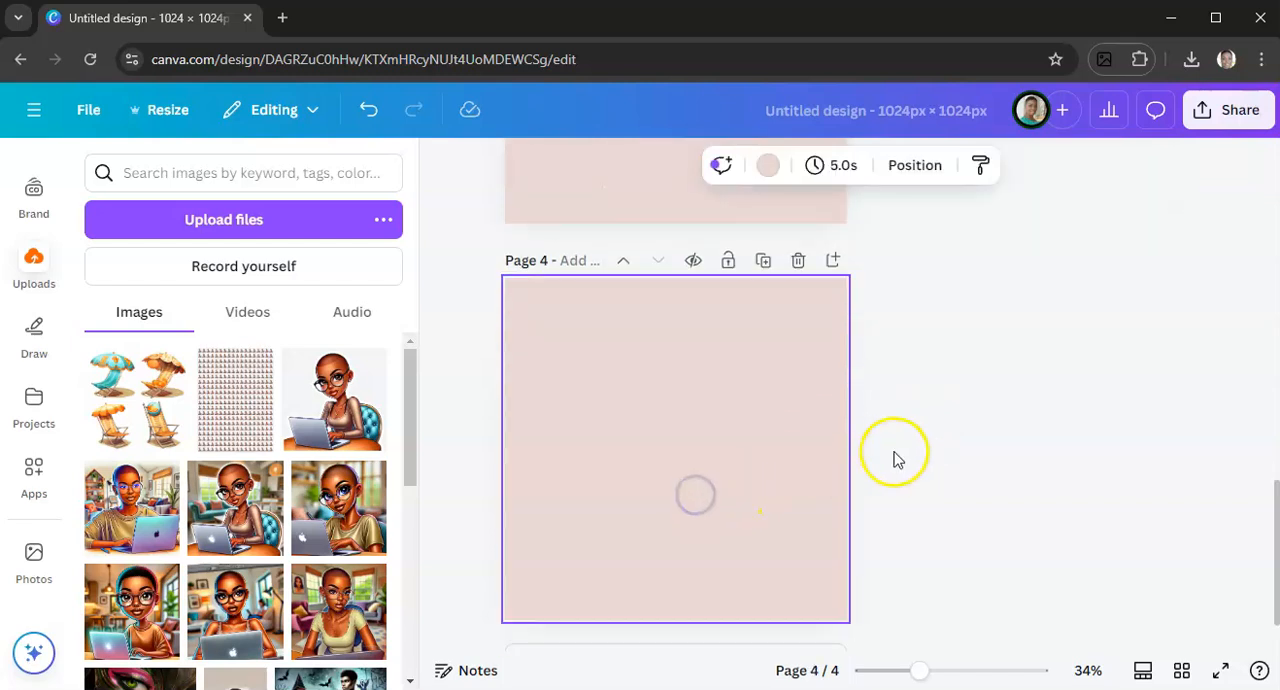
pyautogui.click(140, 402)
pyautogui.moveTo(600, 327); pyautogui.dragTo(505, 231)
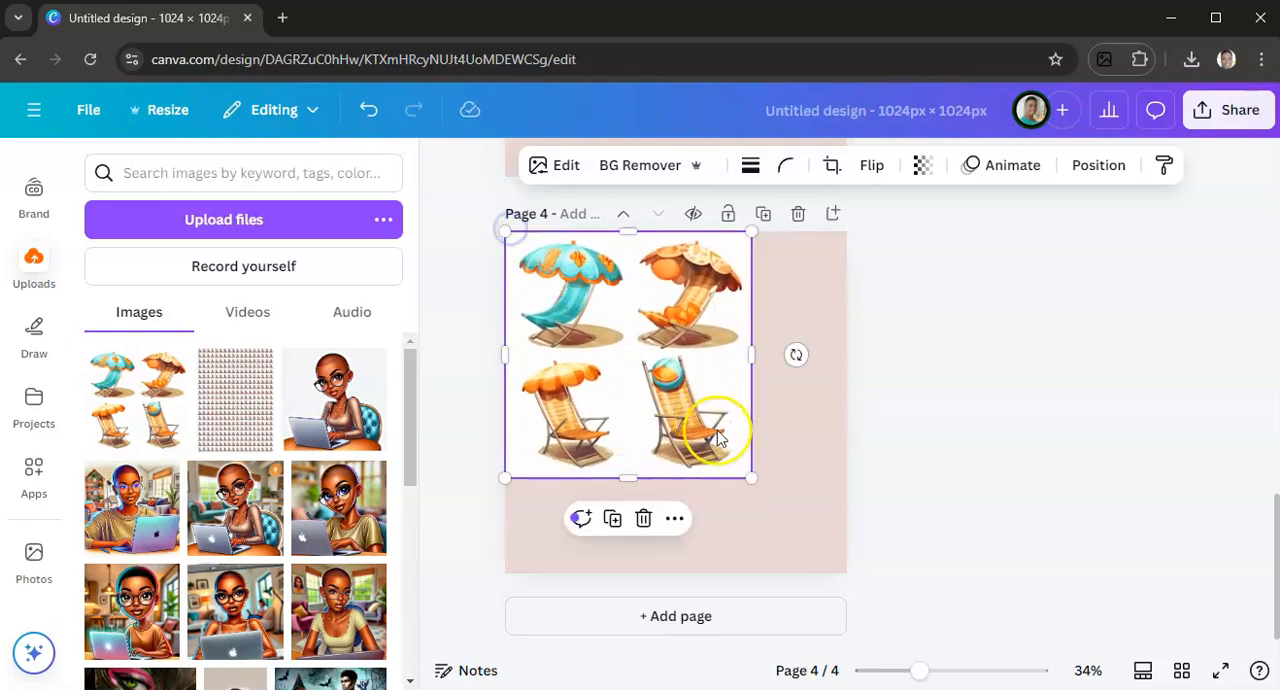
pyautogui.moveTo(752, 479); pyautogui.dragTo(852, 571)
# Remove the background of the page 4 clipart and duplicate the page
pyautogui.click(633, 167)
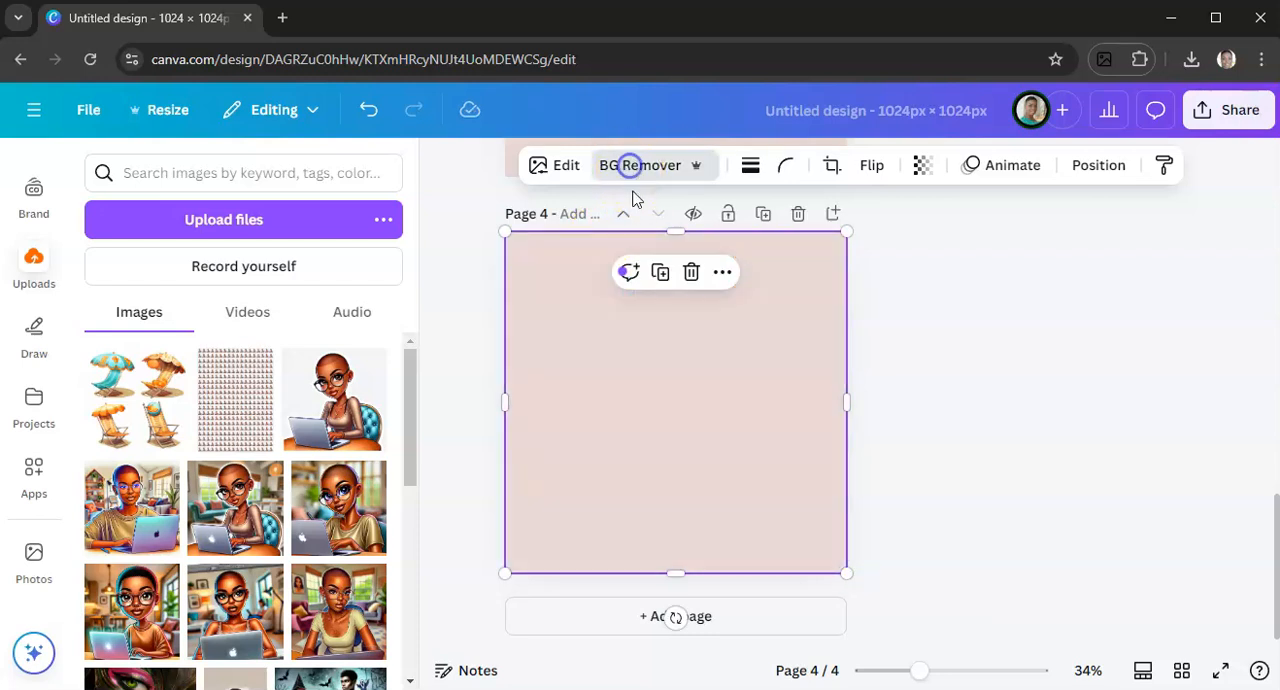
pyautogui.click(763, 214)
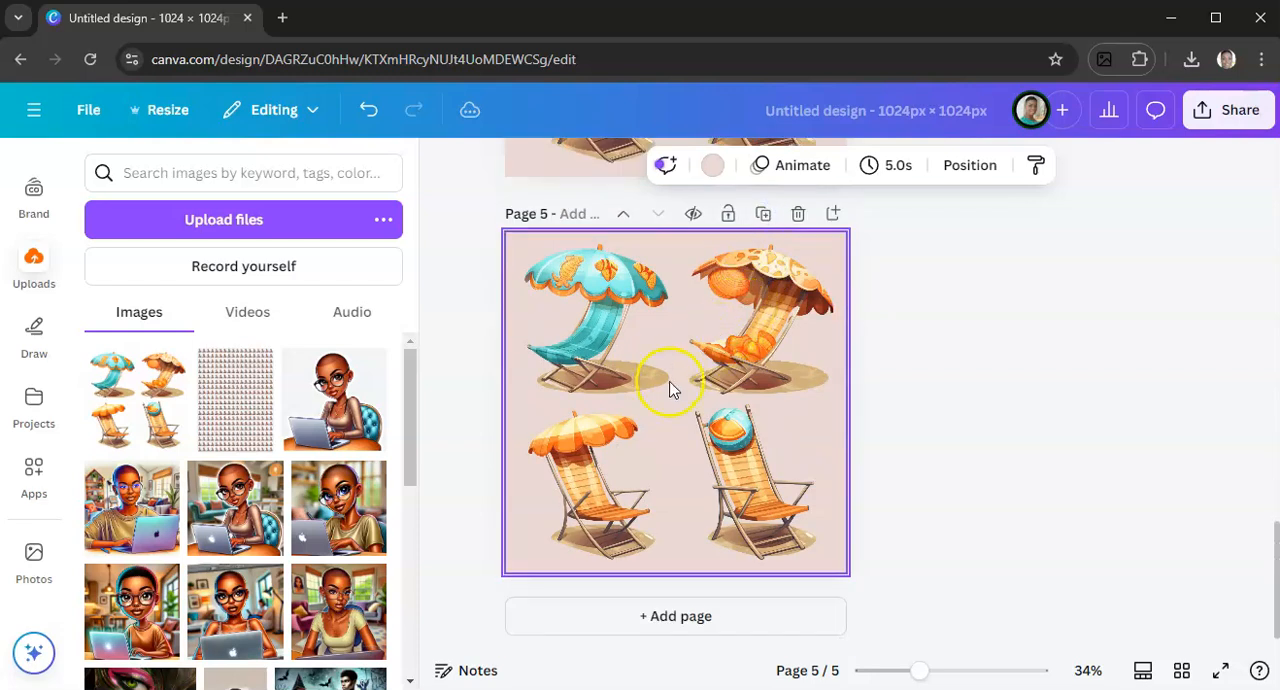
# Erase the three umbrella chairs from the page 4 clipart using Magic Eraser with brush size 69, keeping only the beach ball chair
pyautogui.scroll(3, 665, 410)
pyautogui.scroll(2, 670, 428)
pyautogui.click(656, 398)
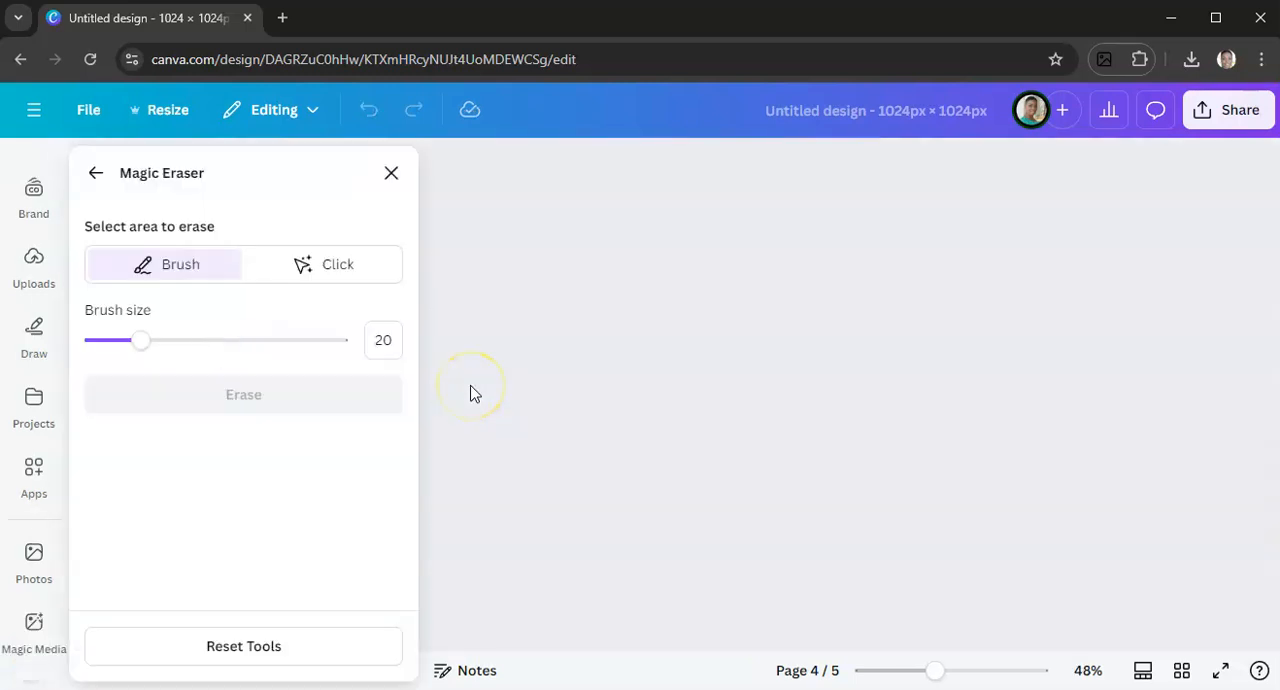
pyautogui.moveTo(142, 340); pyautogui.dragTo(263, 340)
pyautogui.moveTo(474, 216)
pyautogui.mouseDown()
pyautogui.moveTo(531, 209)
pyautogui.moveTo(637, 228)
pyautogui.moveTo(533, 334)
pyautogui.moveTo(650, 349)
pyautogui.moveTo(499, 348)
pyautogui.moveTo(544, 268)
pyautogui.moveTo(582, 245)
pyautogui.moveTo(707, 242)
pyautogui.moveTo(832, 202)
pyautogui.moveTo(687, 200)
pyautogui.moveTo(678, 207)
pyautogui.moveTo(846, 218)
pyautogui.moveTo(864, 244)
pyautogui.moveTo(862, 273)
pyautogui.moveTo(728, 316)
pyautogui.moveTo(717, 337)
pyautogui.moveTo(738, 345)
pyautogui.moveTo(783, 338)
pyautogui.moveTo(862, 357)
pyautogui.moveTo(864, 341)
pyautogui.moveTo(695, 296)
pyautogui.moveTo(615, 307)
pyautogui.moveTo(577, 244)
pyautogui.moveTo(562, 263)
pyautogui.moveTo(511, 257)
pyautogui.moveTo(525, 204)
pyautogui.moveTo(542, 263)
pyautogui.moveTo(527, 261)
pyautogui.moveTo(522, 294)
pyautogui.moveTo(597, 467)
pyautogui.moveTo(600, 451)
pyautogui.moveTo(605, 533)
pyautogui.moveTo(626, 588)
pyautogui.moveTo(602, 603)
pyautogui.moveTo(519, 589)
pyautogui.moveTo(527, 407)
pyautogui.moveTo(493, 514)
pyautogui.moveTo(493, 416)
pyautogui.moveTo(506, 566)
pyautogui.moveTo(508, 301)
pyautogui.moveTo(491, 412)
pyautogui.moveTo(502, 503)
pyautogui.moveTo(538, 580)
pyautogui.moveTo(577, 535)
pyautogui.moveTo(592, 316)
pyautogui.moveTo(564, 551)
pyautogui.moveTo(545, 395)
pyautogui.mouseUp()
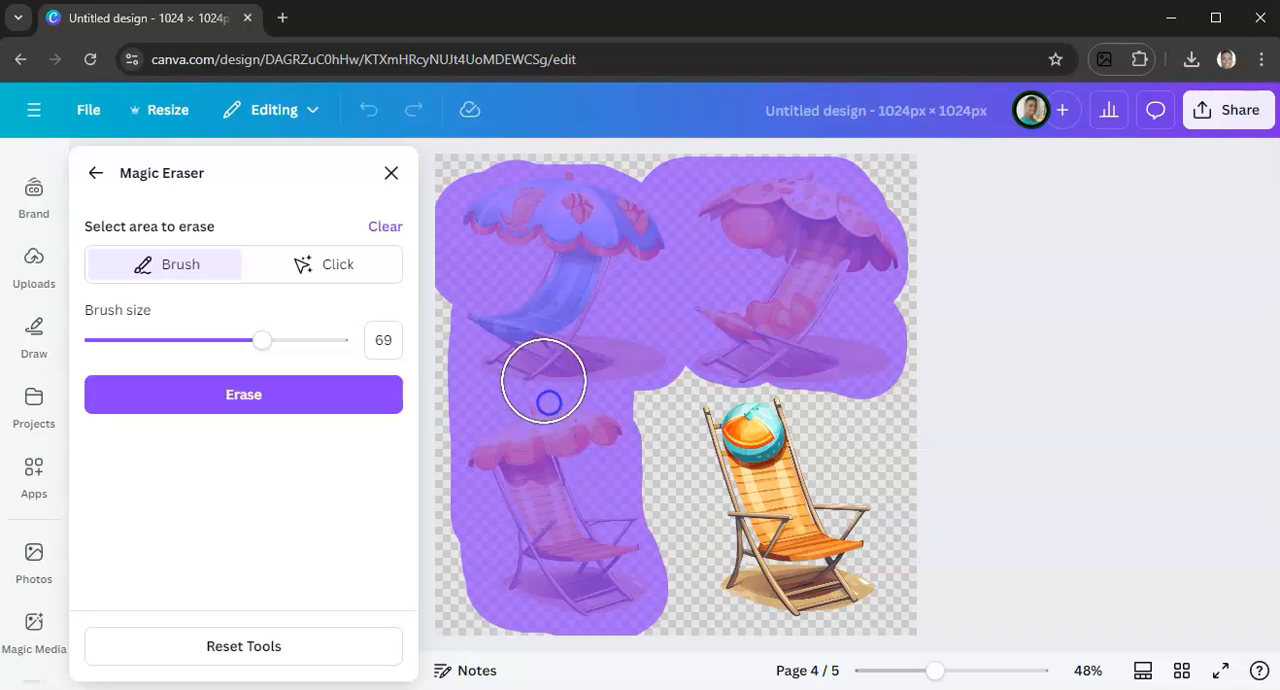
pyautogui.click(205, 416)
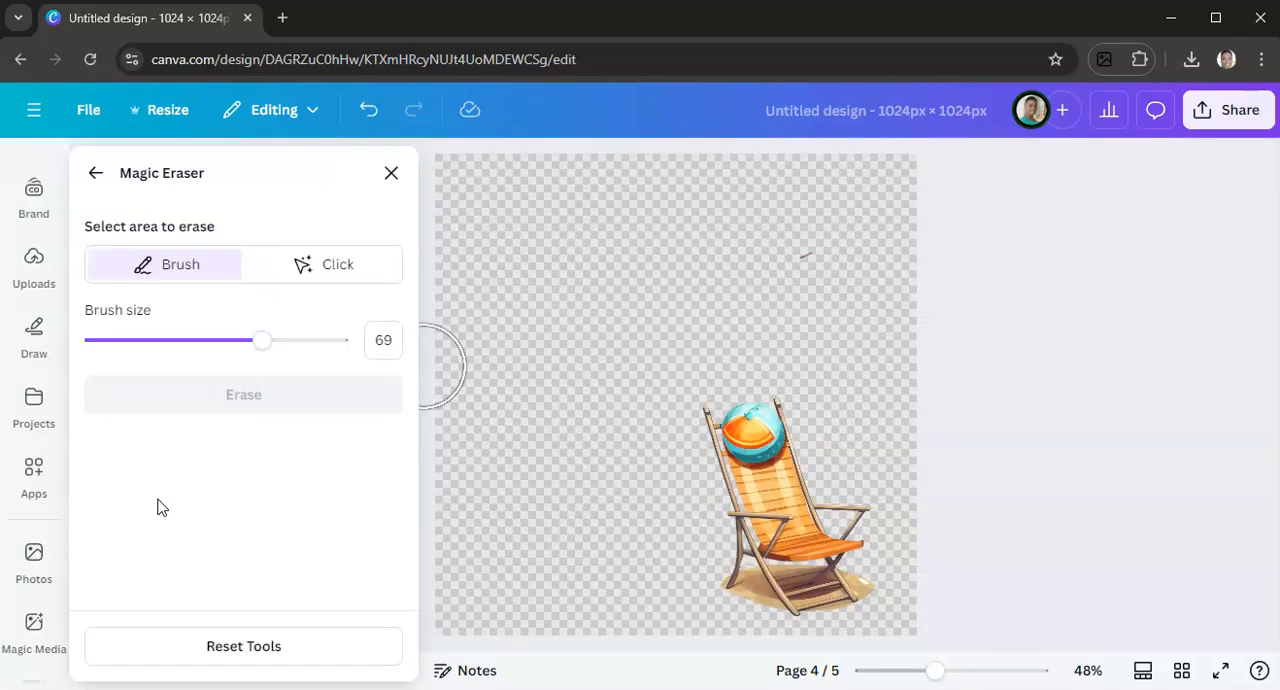
# Erase the small leftover mark above the beach ball chair and close Magic Eraser
pyautogui.moveTo(905, 230)
pyautogui.mouseDown()
pyautogui.moveTo(745, 245)
pyautogui.moveTo(712, 263)
pyautogui.mouseUp()
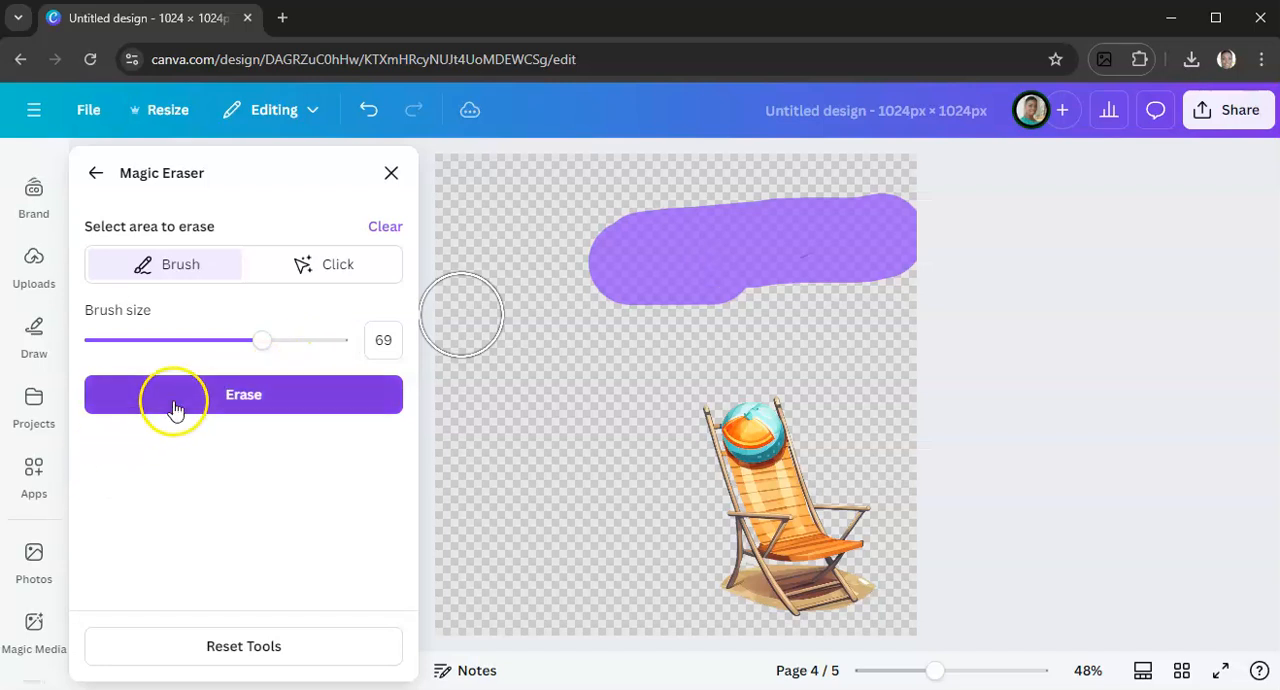
pyautogui.click(174, 402)
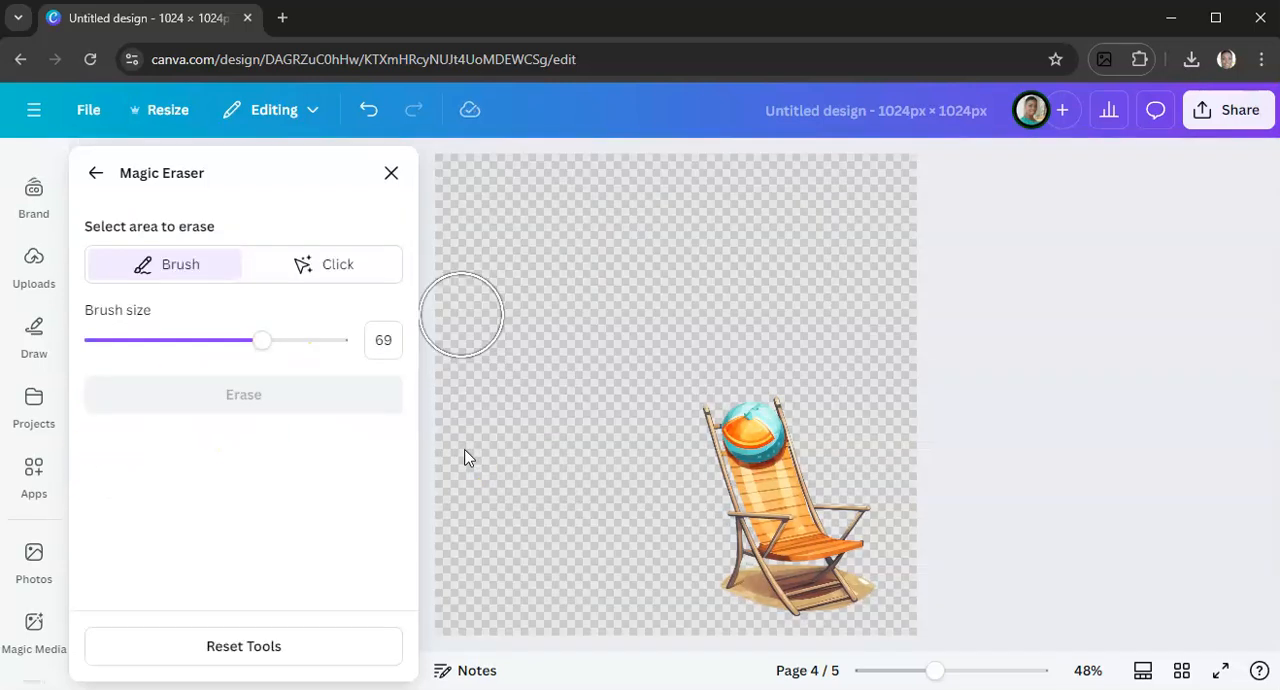
pyautogui.click(391, 173)
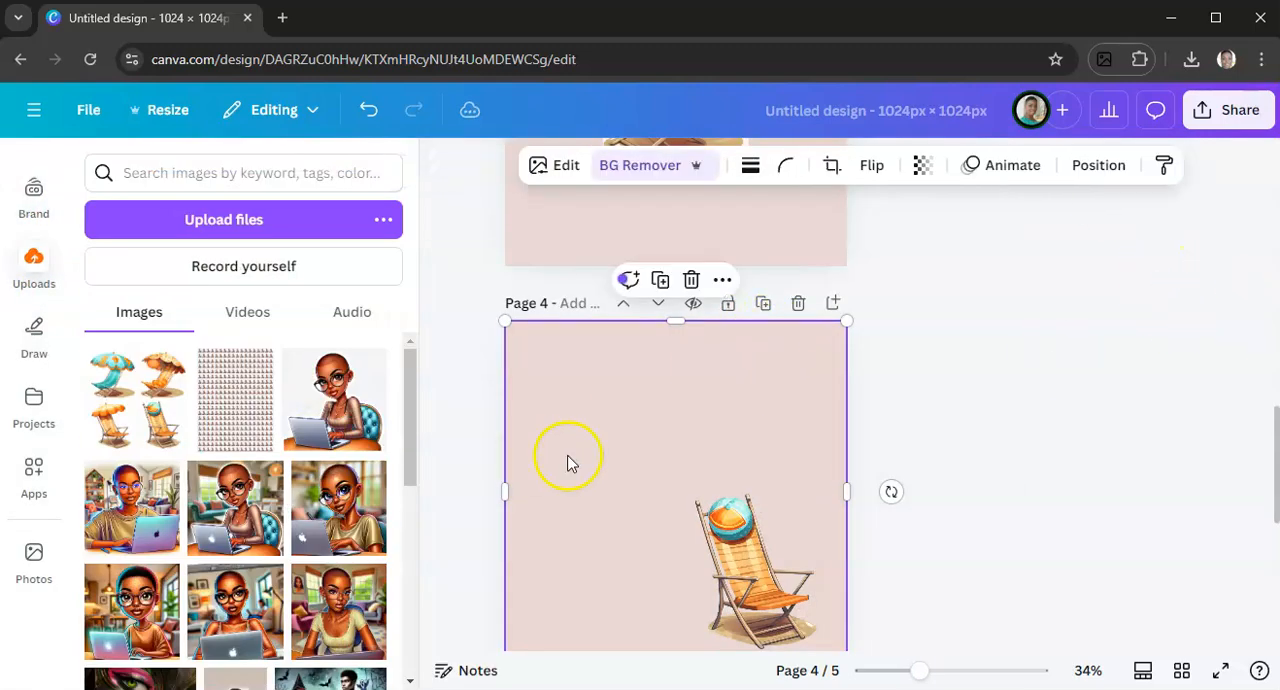
# Separate the orange striped umbrella chair and its sand patch from the page 1 clipart with Magic Grab
pyautogui.scroll(-2, 780, 497)
pyautogui.scroll(20, 946, 450)
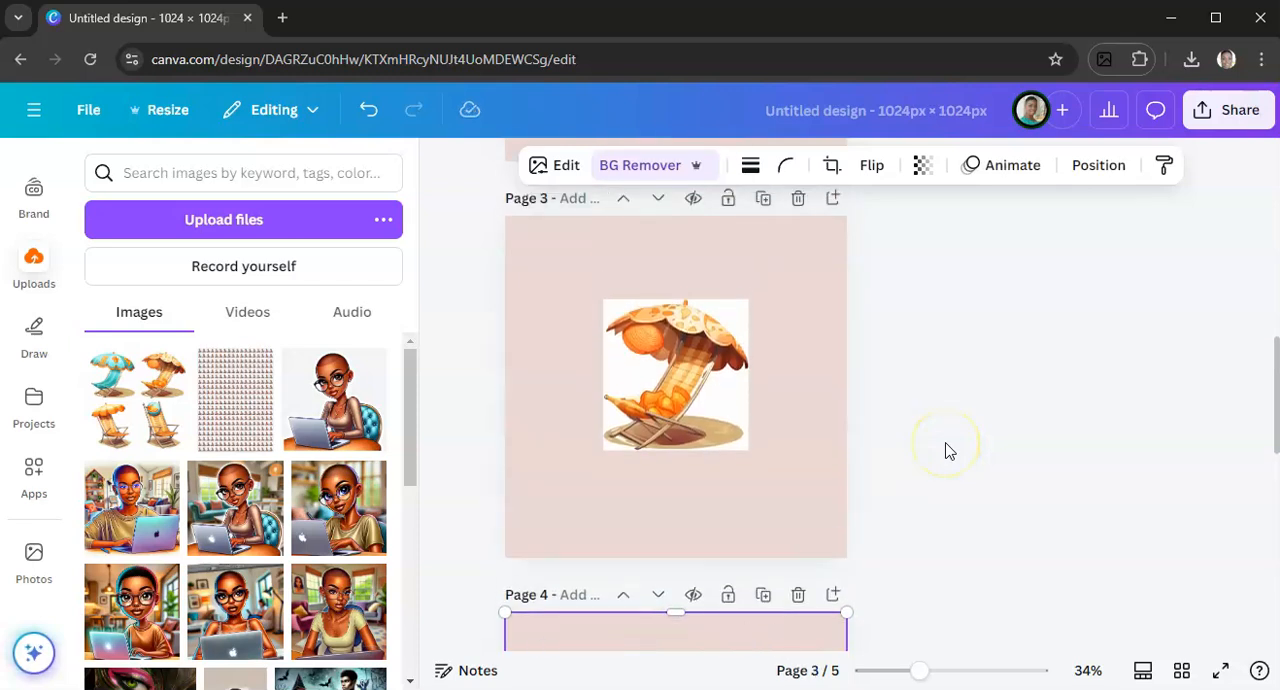
pyautogui.scroll(4, 949, 451)
pyautogui.click(688, 458)
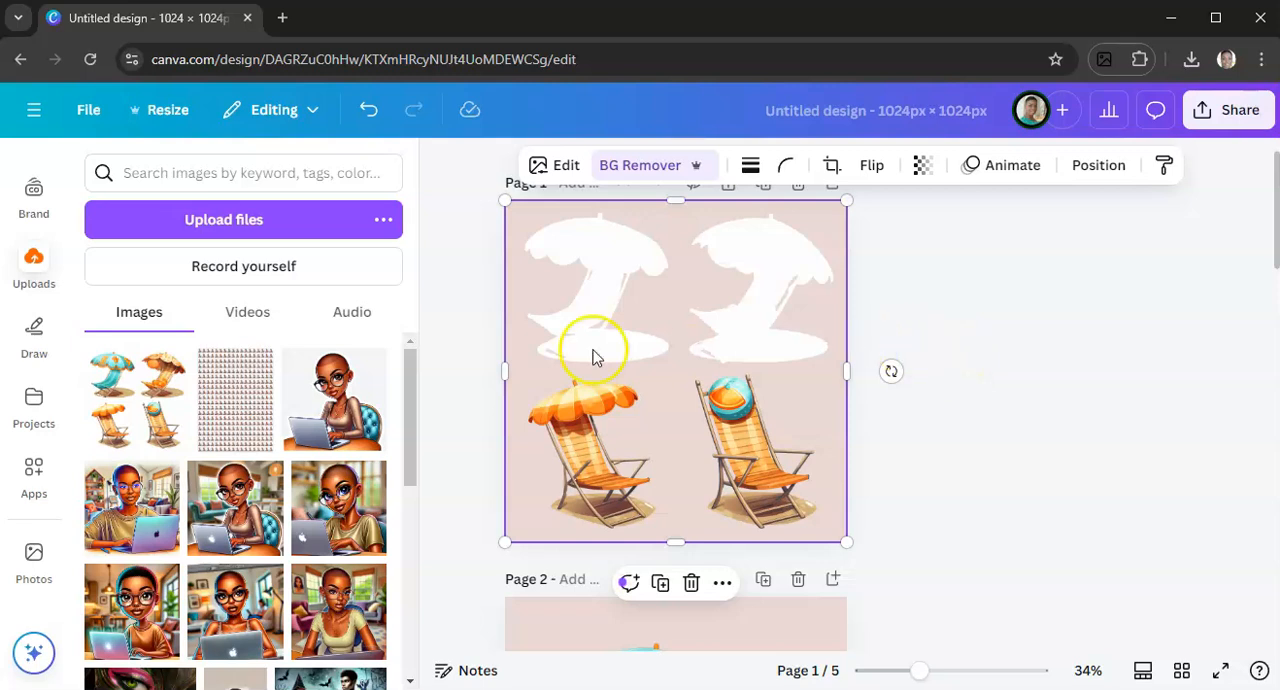
pyautogui.click(549, 170)
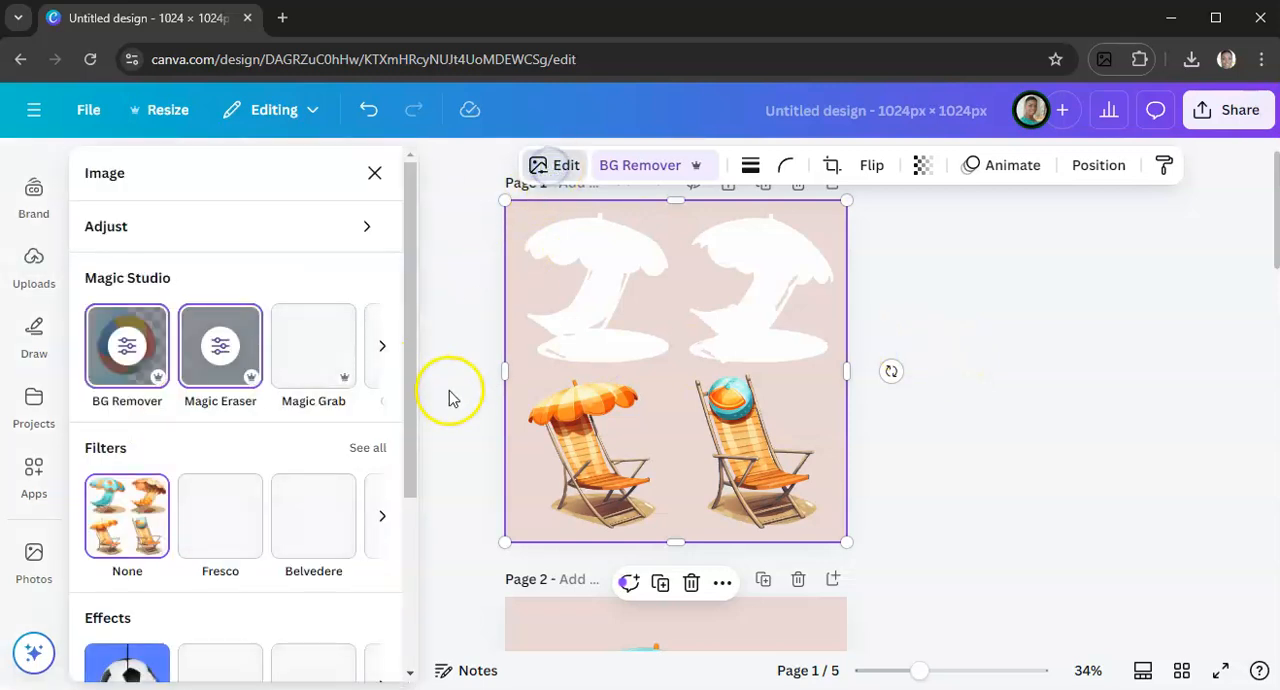
pyautogui.click(313, 360)
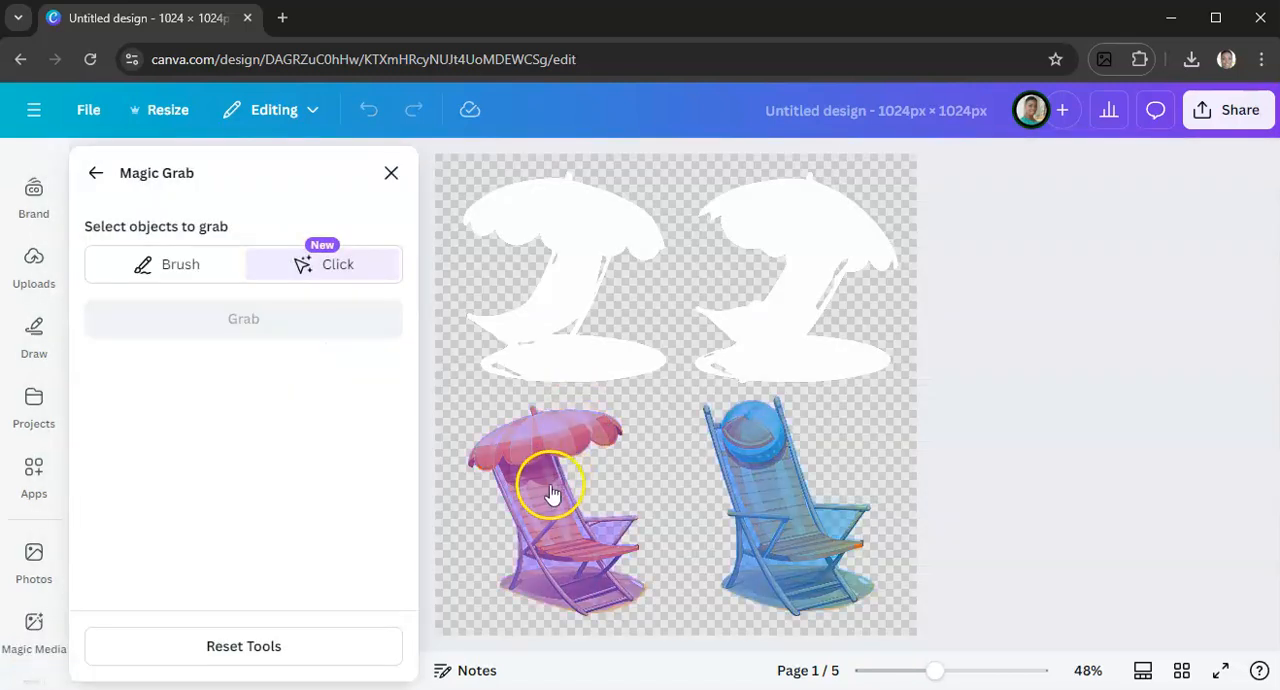
pyautogui.click(551, 492)
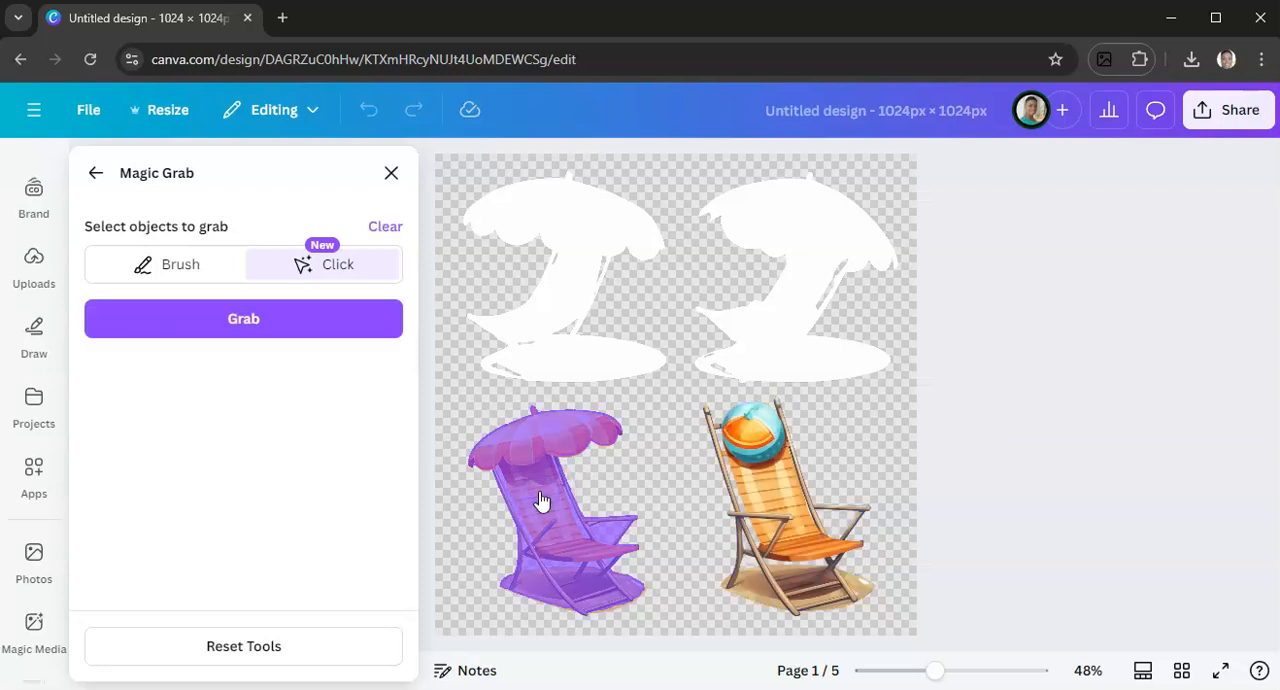
pyautogui.click(243, 322)
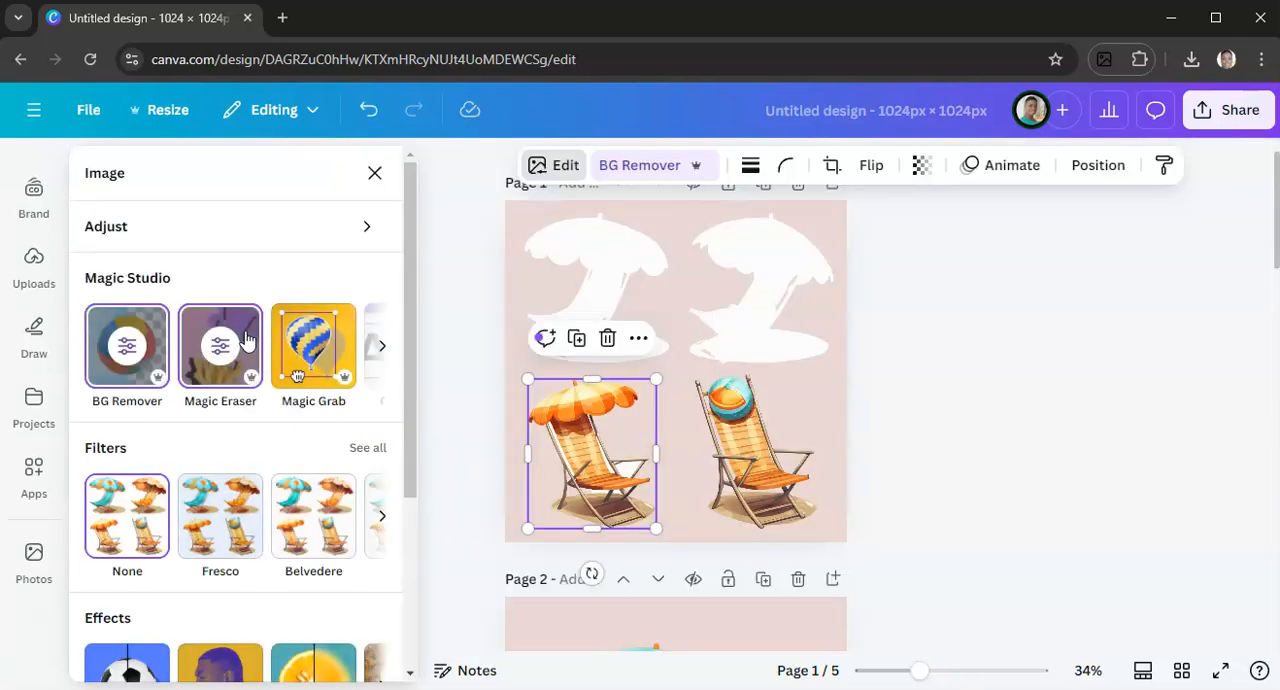
# Move the separated orange striped umbrella chair from page 1 onto page 4, beside the beach ball chair
pyautogui.moveTo(586, 462); pyautogui.dragTo(627, 541)
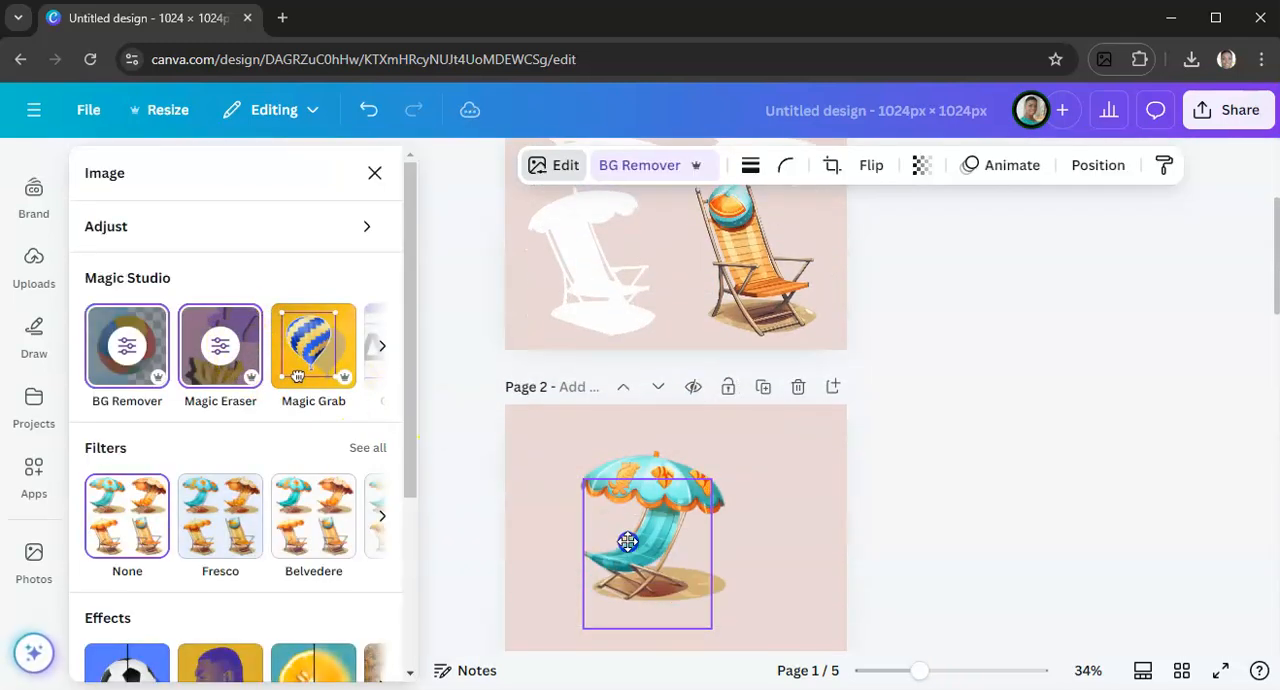
pyautogui.scroll(-13, 627, 541)
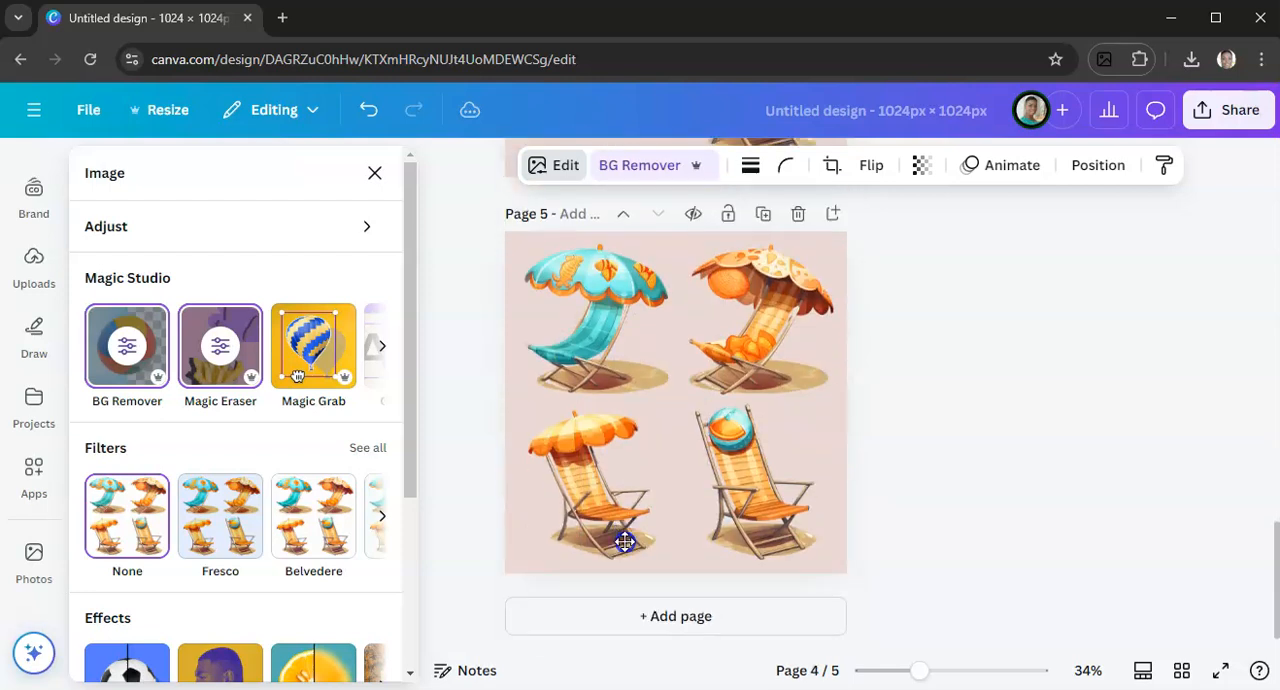
pyautogui.scroll(3, 606, 494)
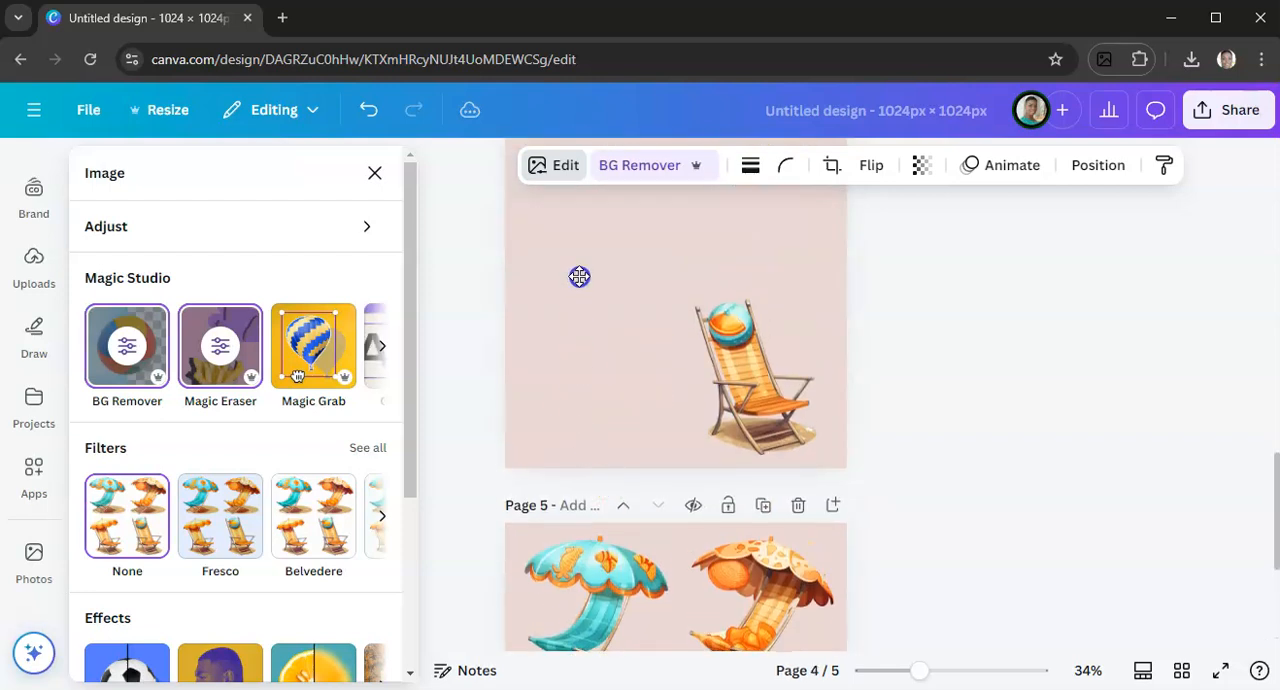
pyautogui.moveTo(579, 276); pyautogui.dragTo(581, 278)
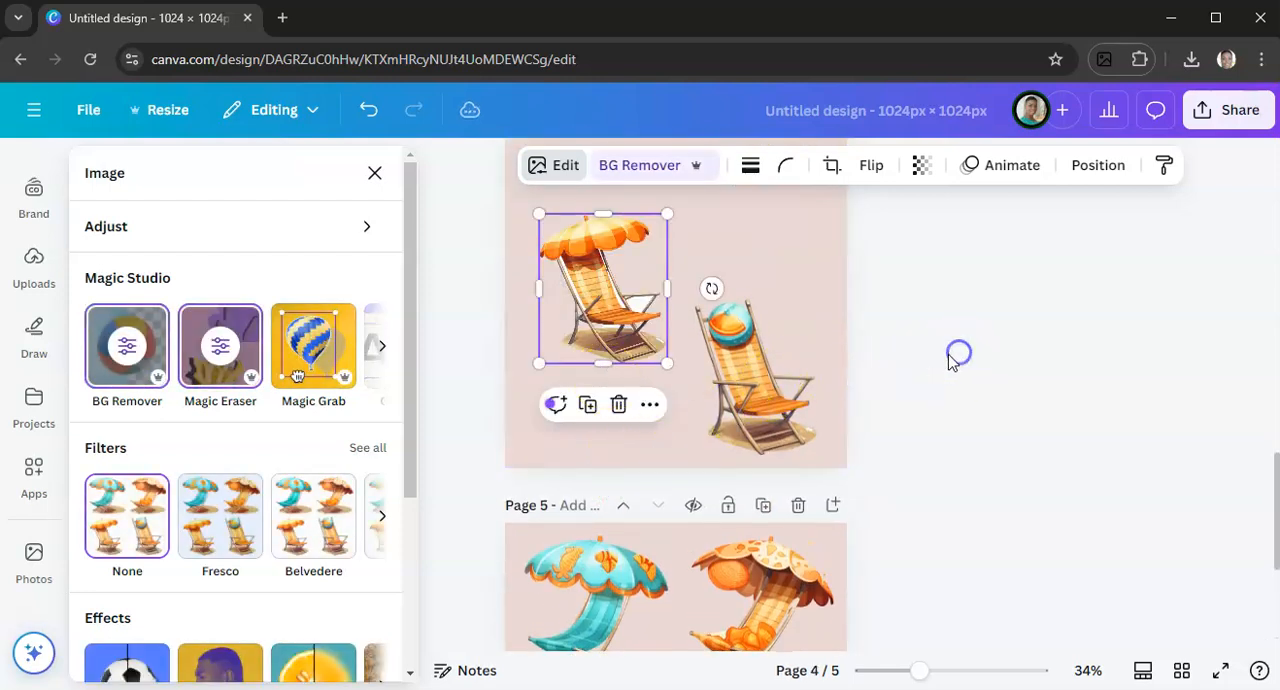
pyautogui.click(950, 360)
# Review pages 1 to 5, comparing the chairs separated with Magic Grab with the one isolated with Magic Eraser
pyautogui.scroll(1, 918, 440)
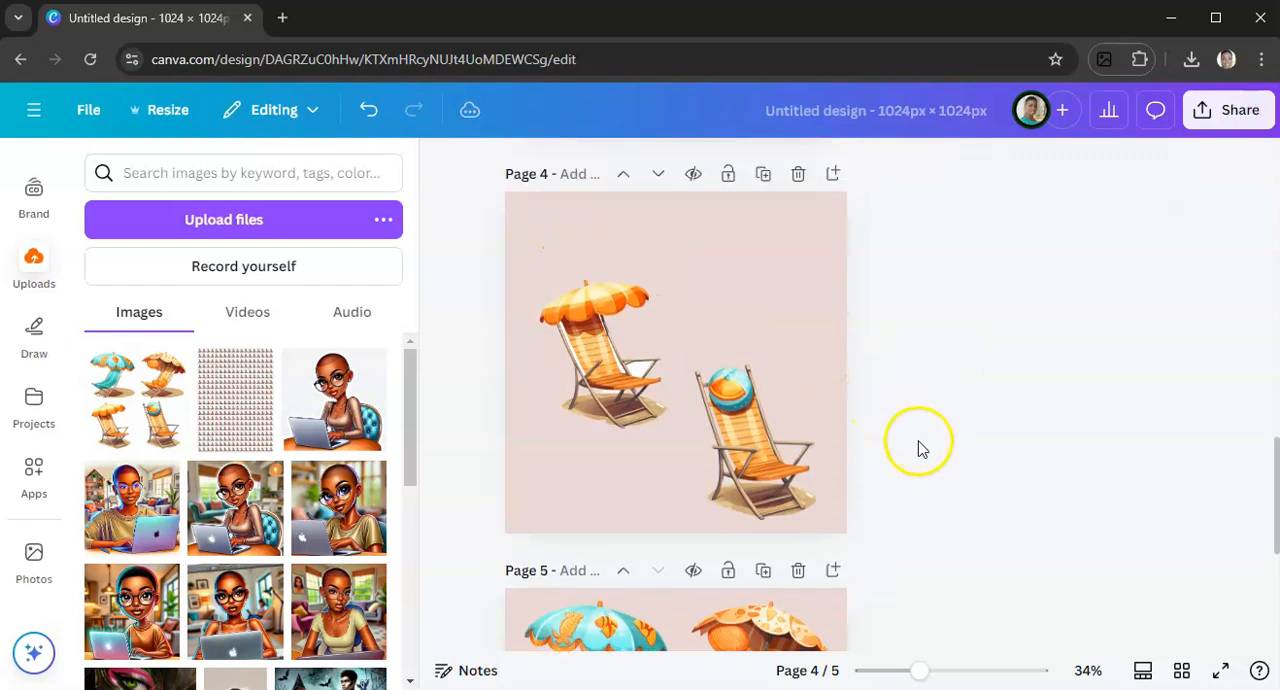
pyautogui.scroll(2, 921, 449)
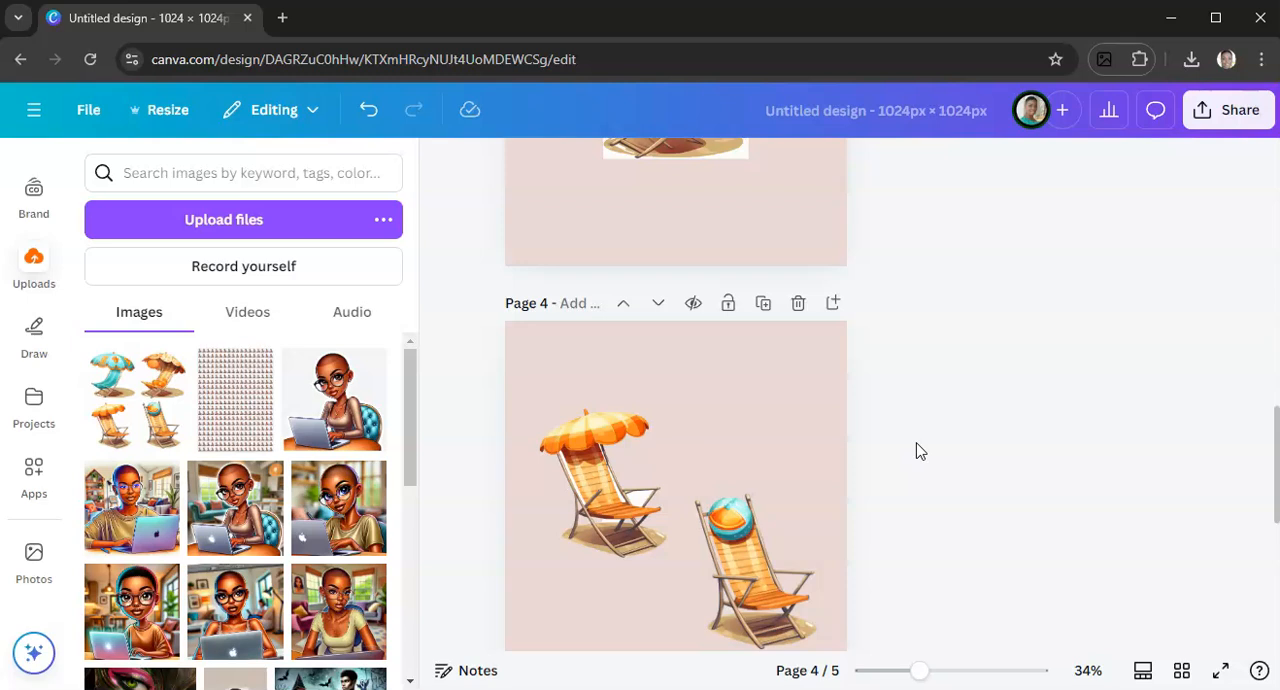
pyautogui.click(942, 424)
pyautogui.scroll(8, 942, 424)
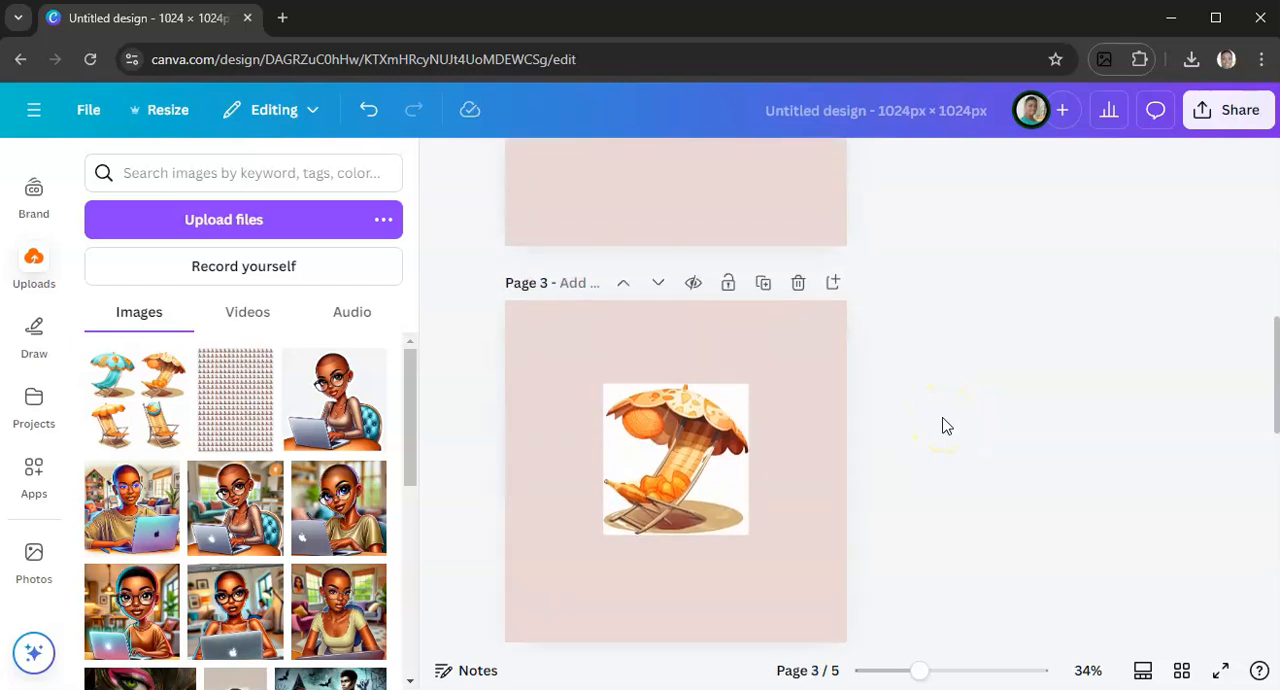
pyautogui.scroll(4, 948, 427)
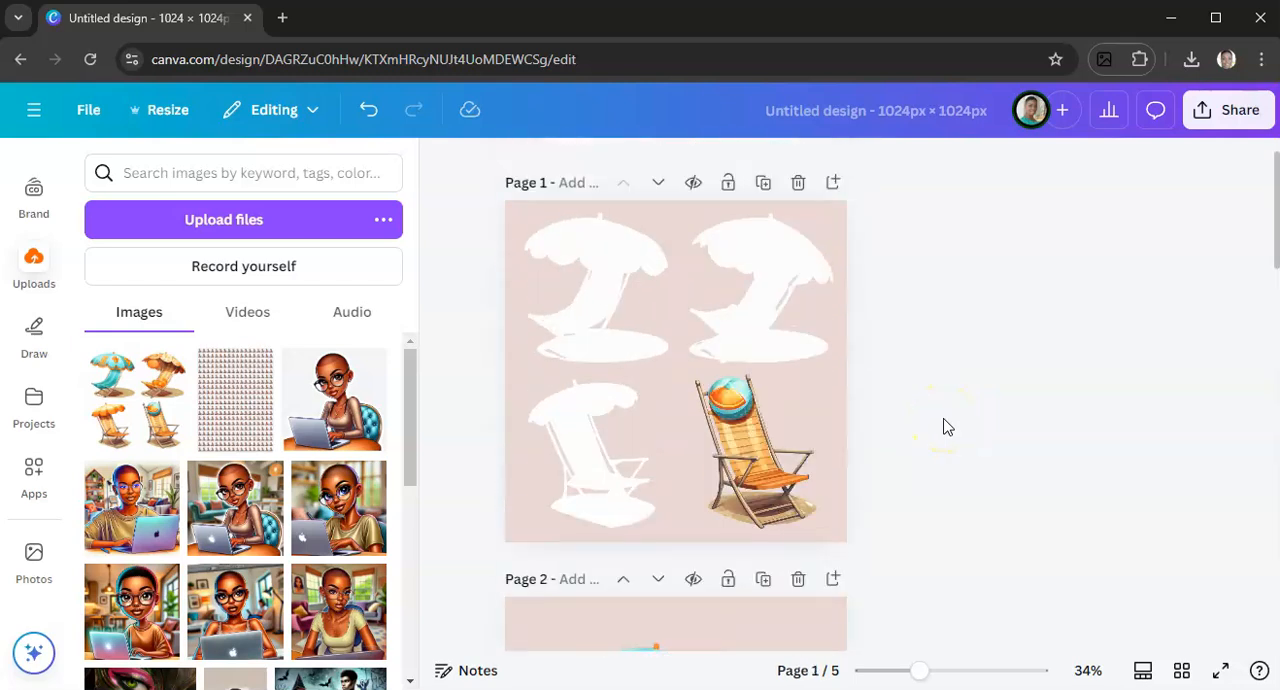
pyautogui.scroll(-2, 948, 427)
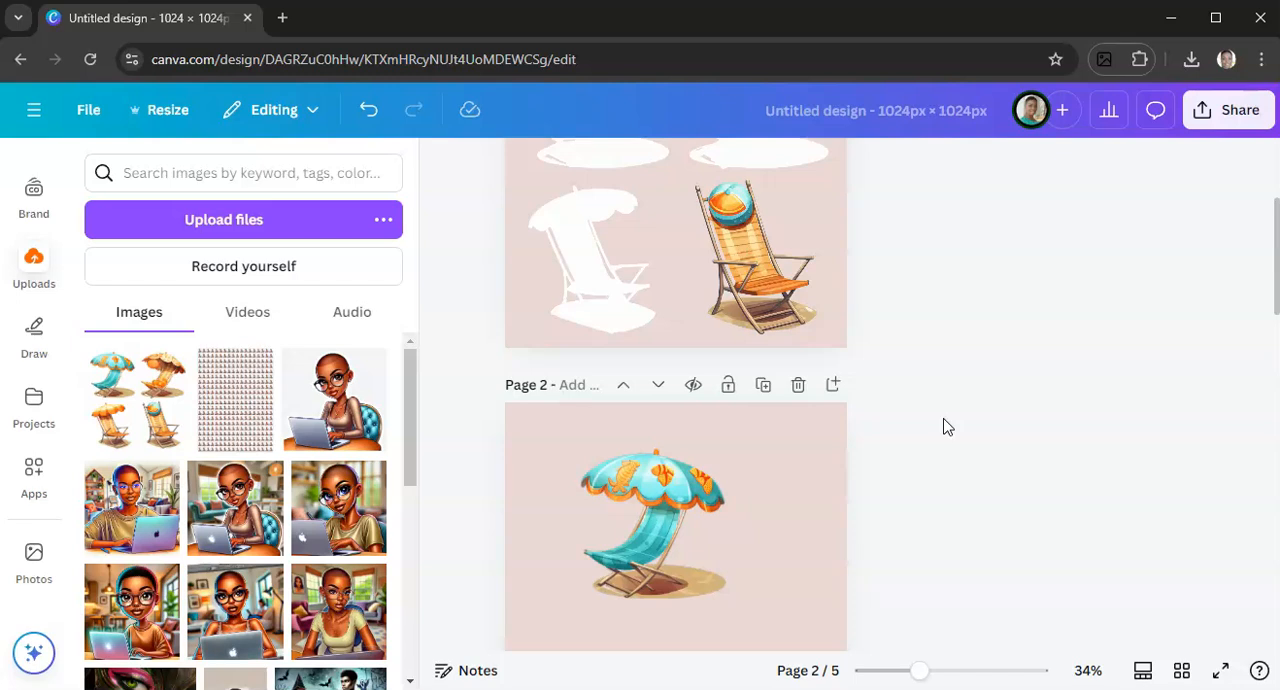
pyautogui.scroll(-1, 948, 427)
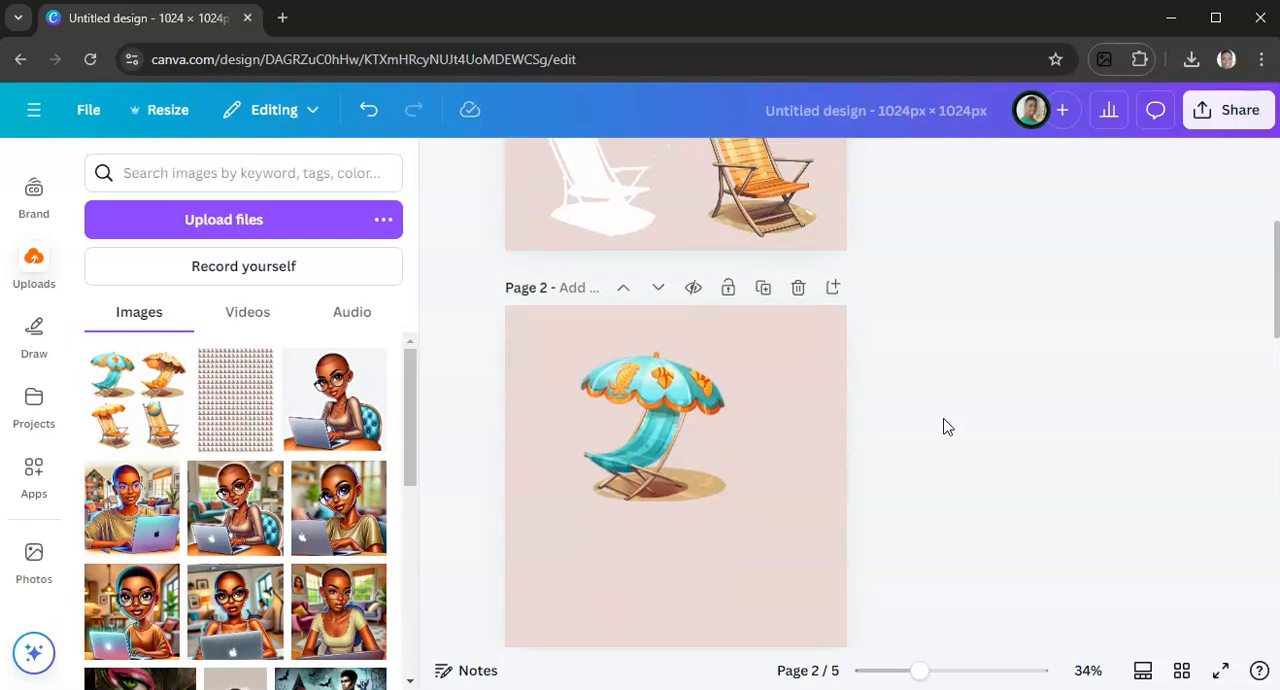
pyautogui.scroll(2, 948, 427)
pyautogui.scroll(-4, 948, 427)
pyautogui.scroll(-9, 948, 427)
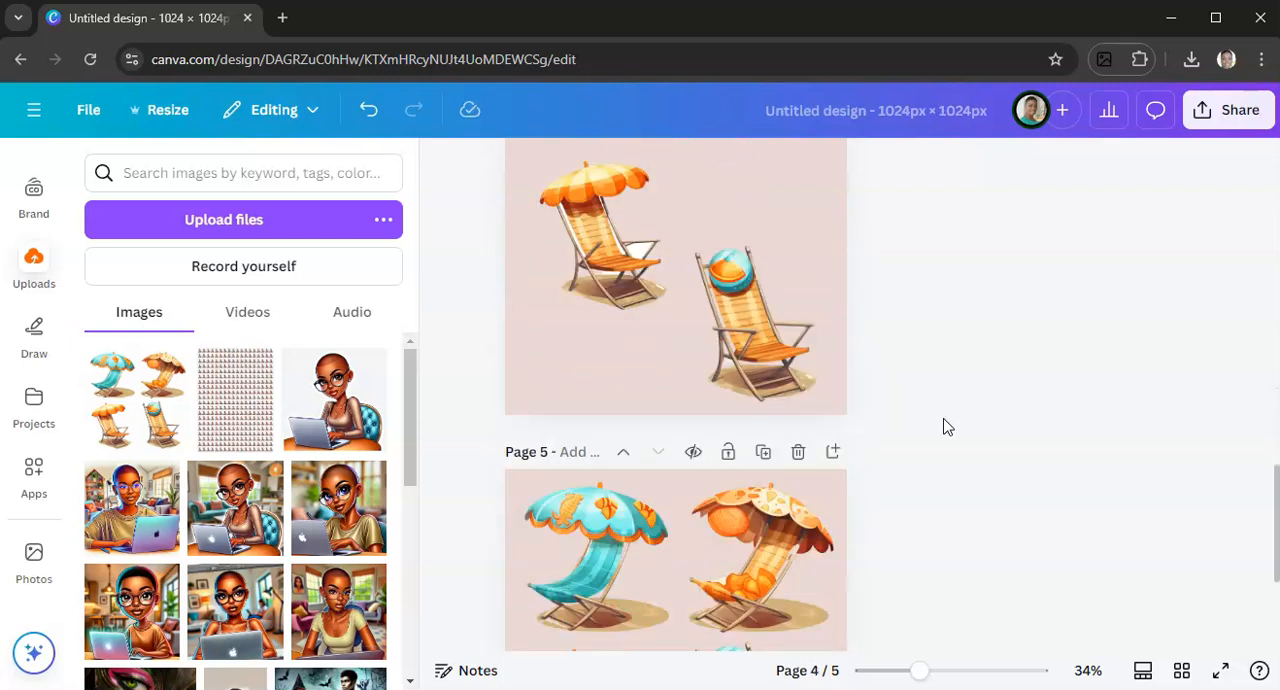